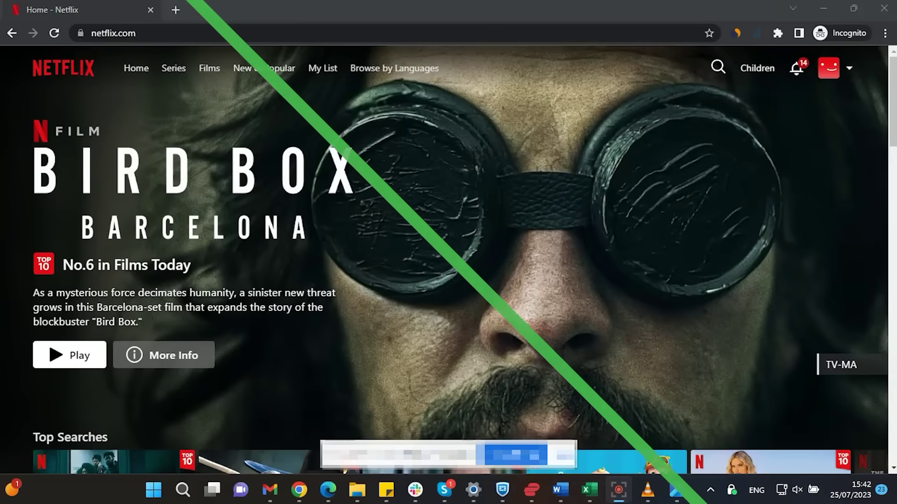
Step: Search Netflix for 'star trek' and reload it through the UK London-Streaming VPN server
click(715, 70)
text(star trek)
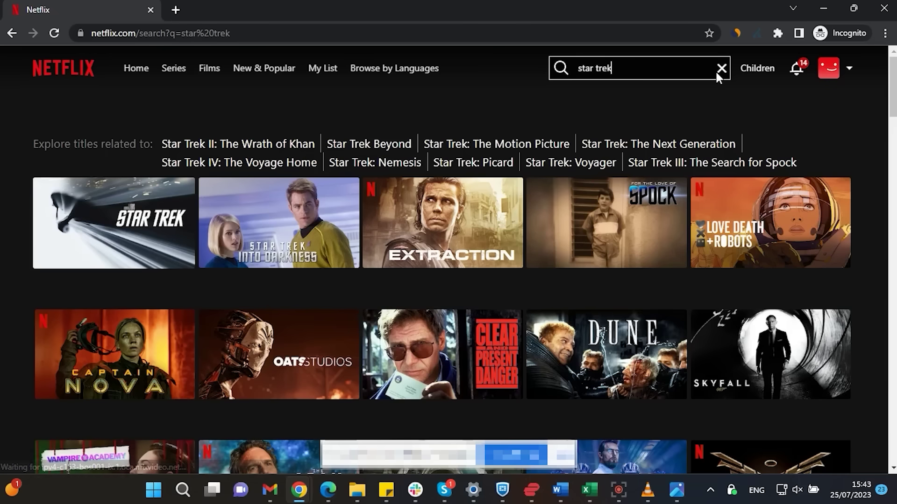
click(732, 490)
click(717, 411)
click(721, 61)
text(s)
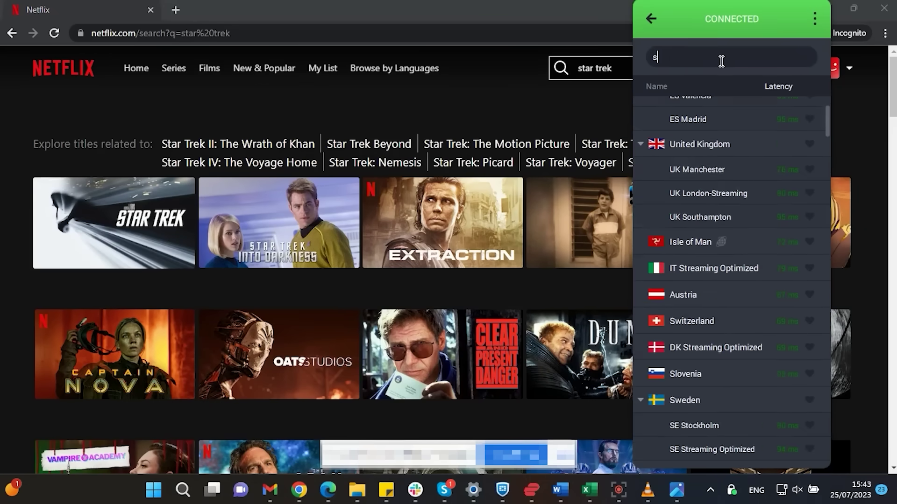
text(tream)
click(721, 109)
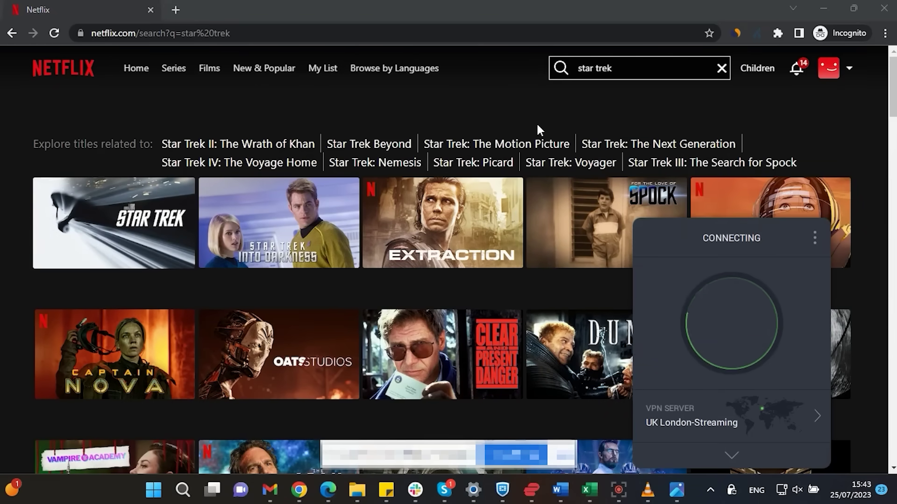
click(55, 33)
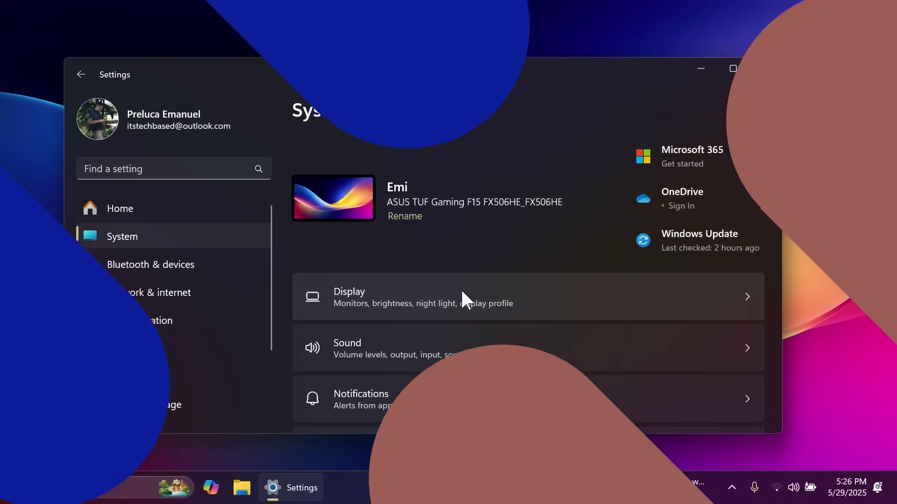
Step: Confirm Windows 11 Pro 24H2 on the About page, then start a Windows Update check
scroll(461, 292, down, 15)
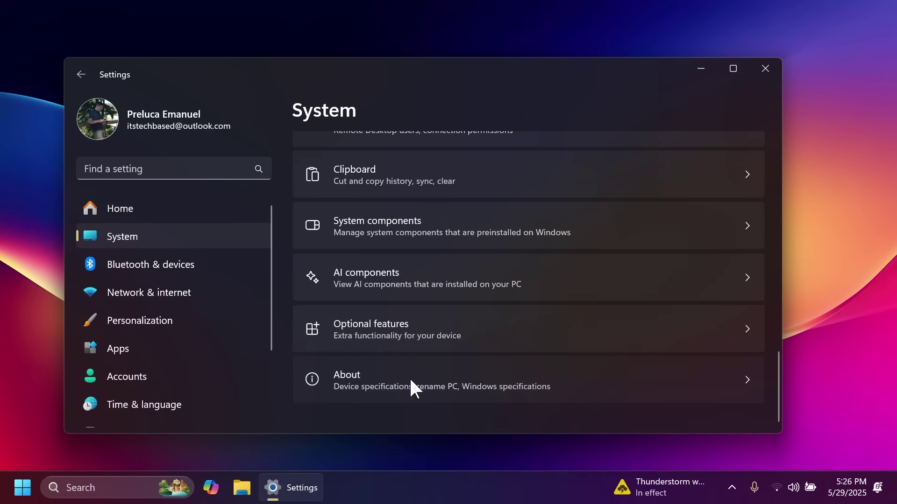
click(411, 380)
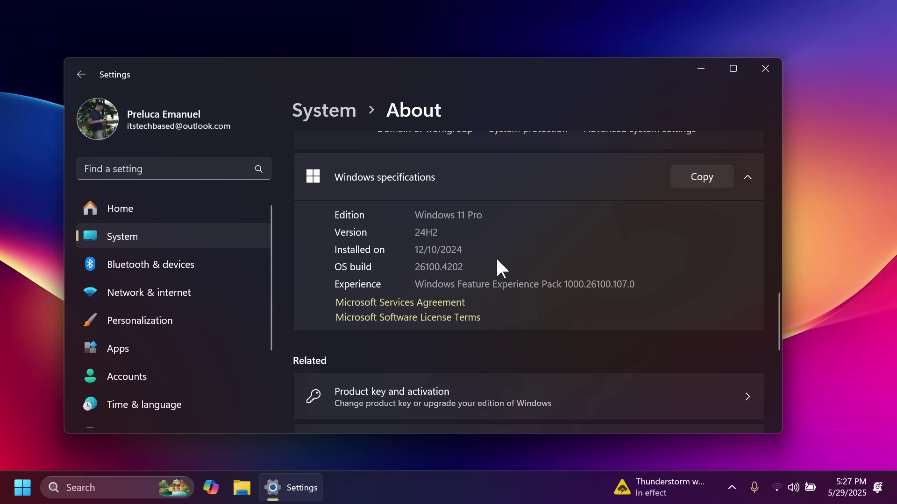
scroll(136, 292, down, 3)
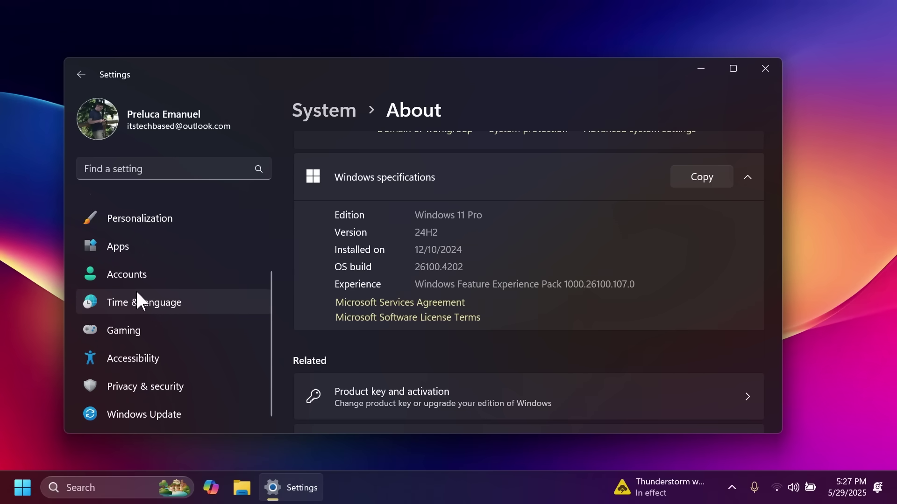
click(143, 421)
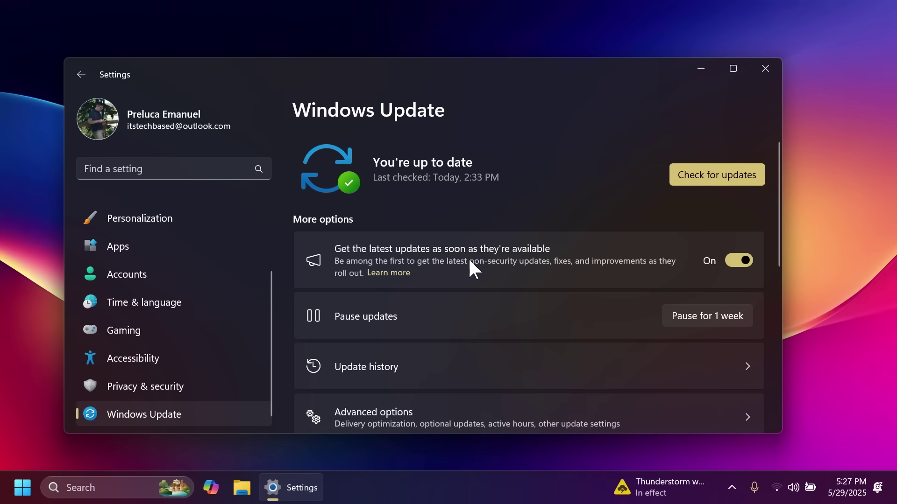
click(710, 179)
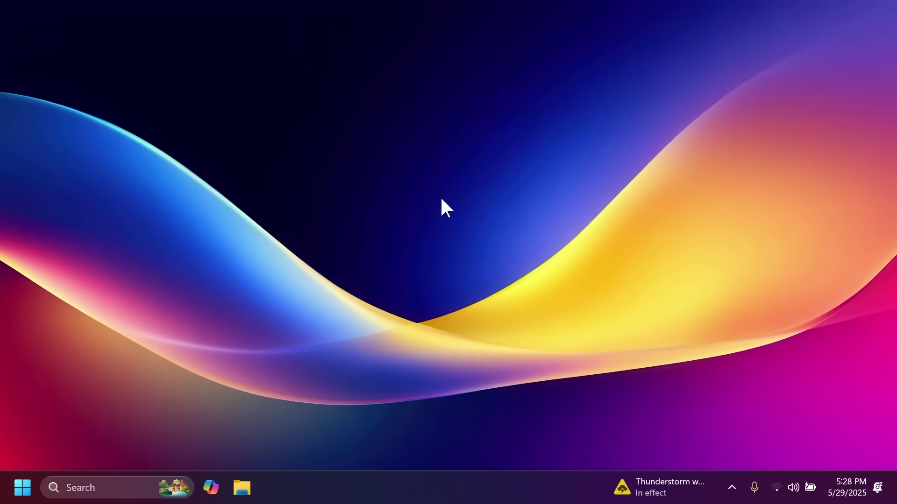
click(87, 485)
text(narr)
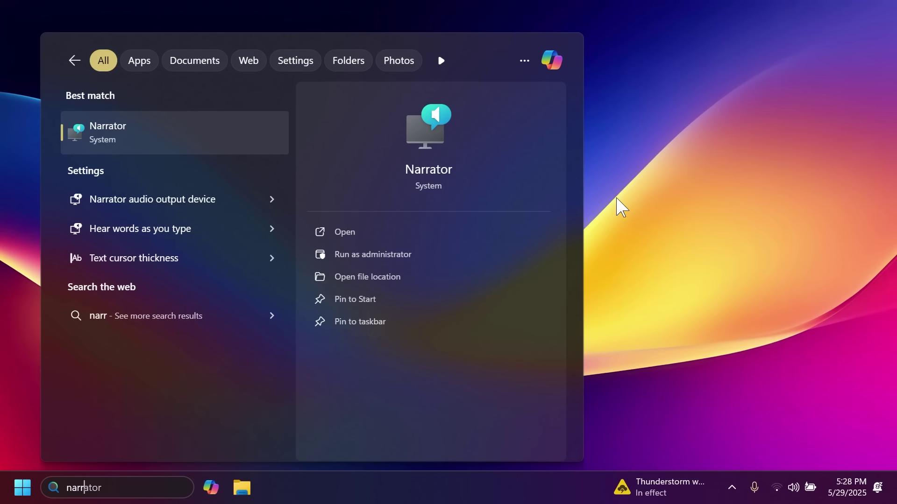
click(621, 193)
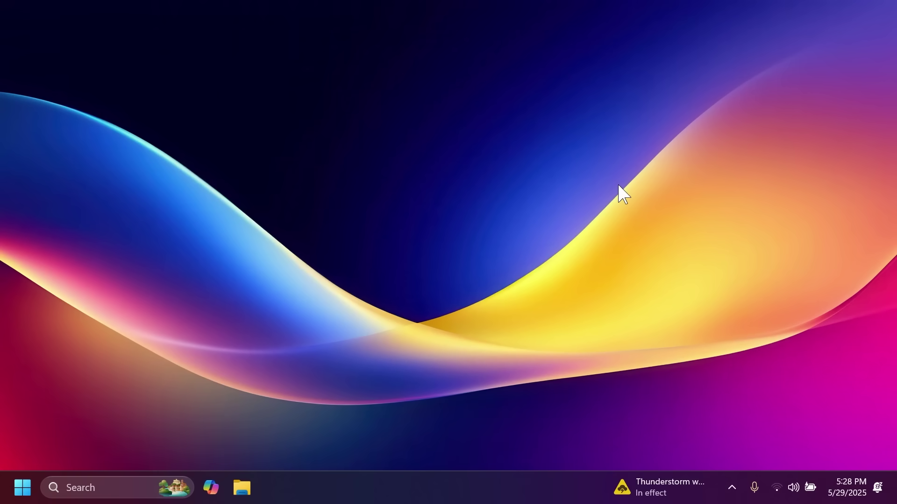
Step: Search Settings for 'resu' and open Apps > Resume, with Resume and OneDrive access on
key(super+i)
text(resu)
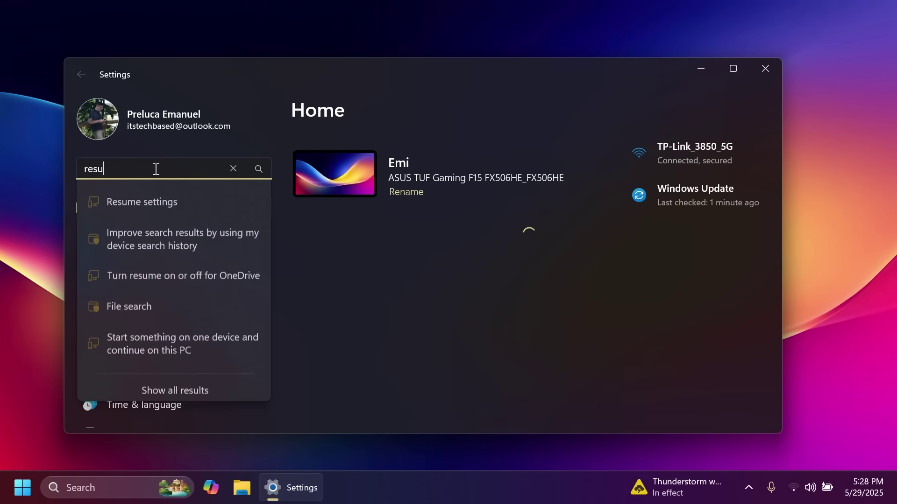
click(164, 202)
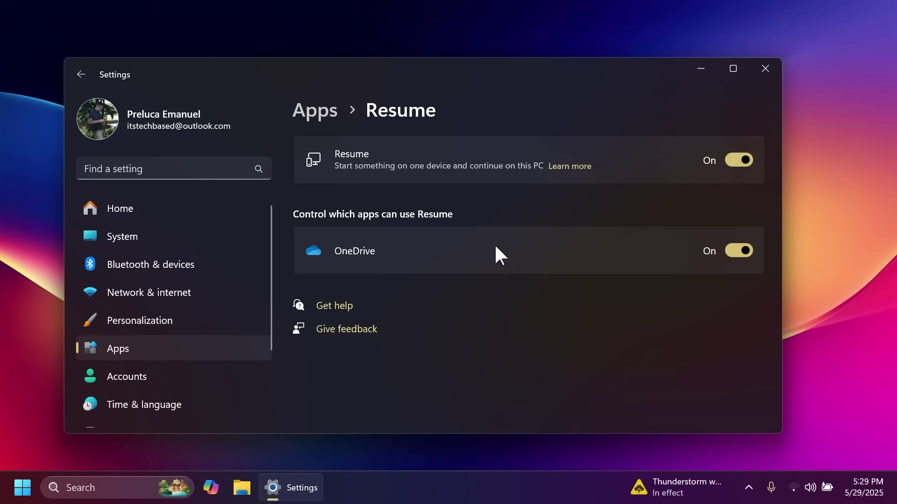
Step: Close Settings and create a new pinned app folder from the Calculator tile
key(alt+F4)
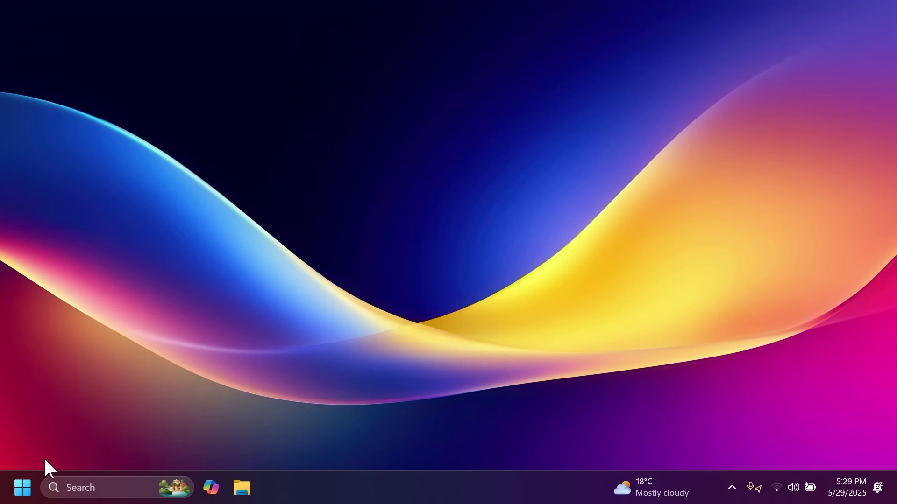
click(22, 486)
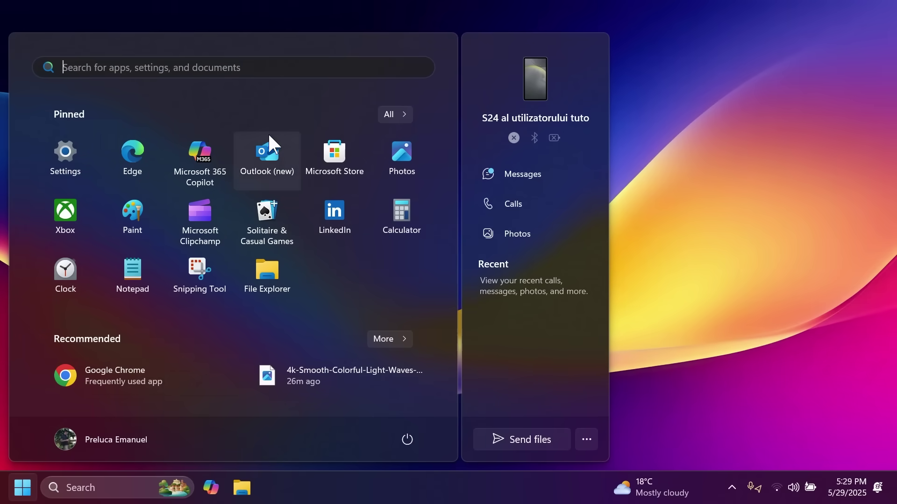
right_click(391, 247)
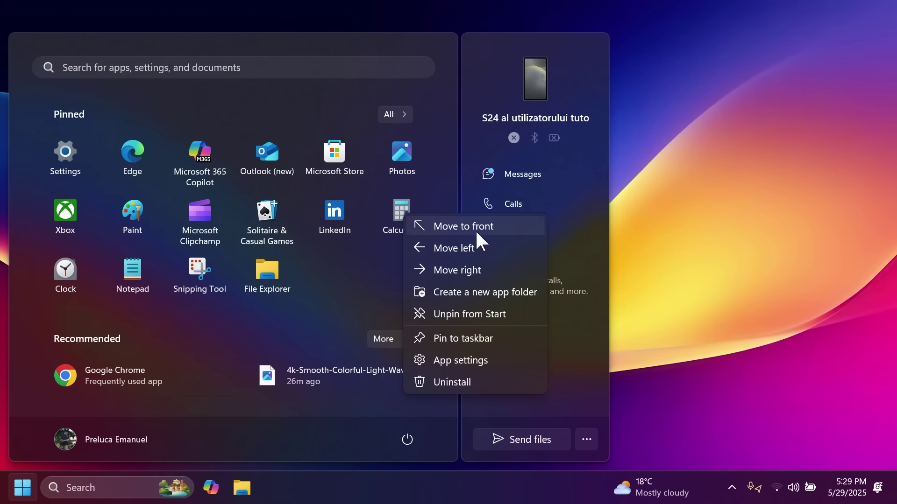
click(494, 290)
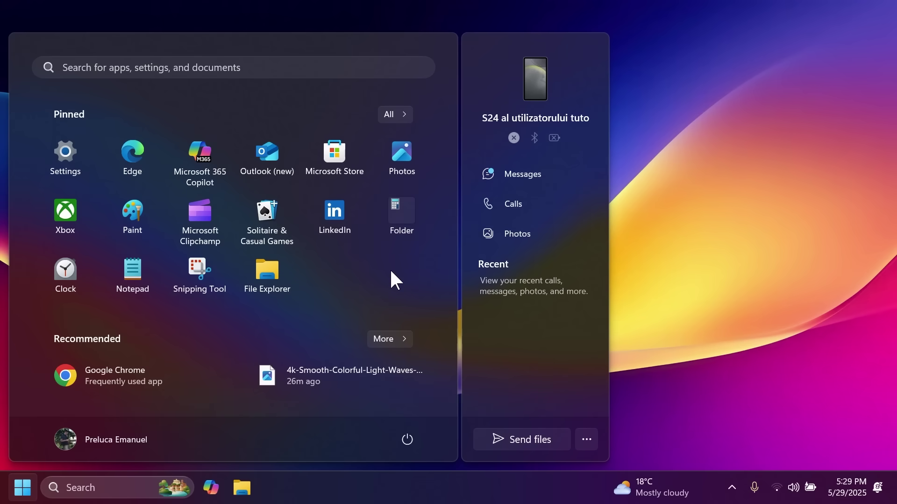
Step: Group LinkedIn with Microsoft Store, then move both back out as separate tiles
drag(347, 218, 341, 165)
click(341, 162)
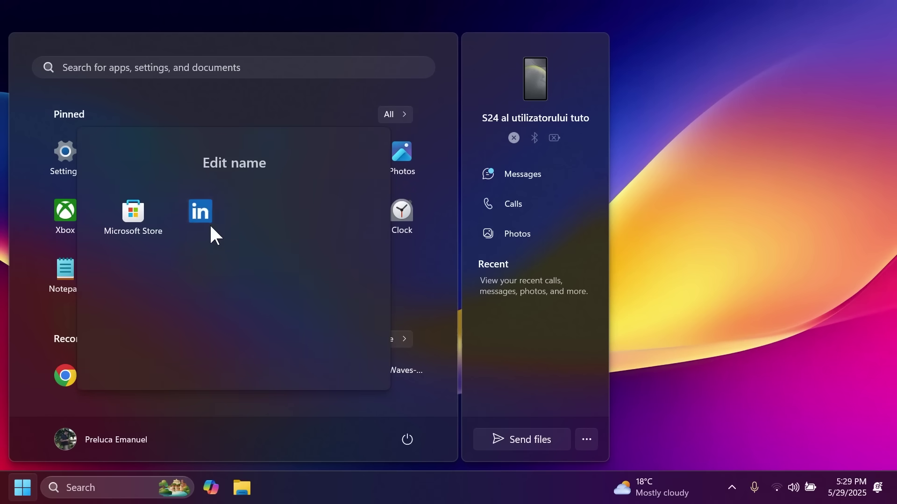
drag(211, 226, 388, 285)
click(343, 158)
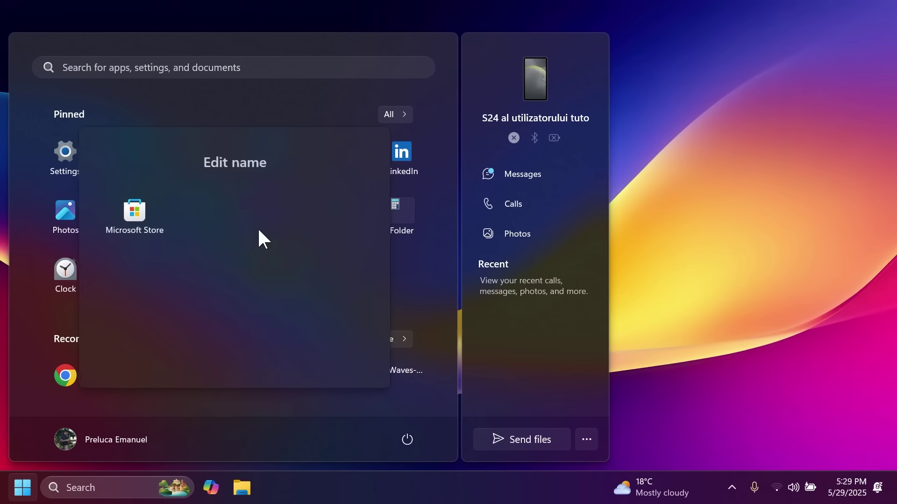
drag(132, 229, 413, 323)
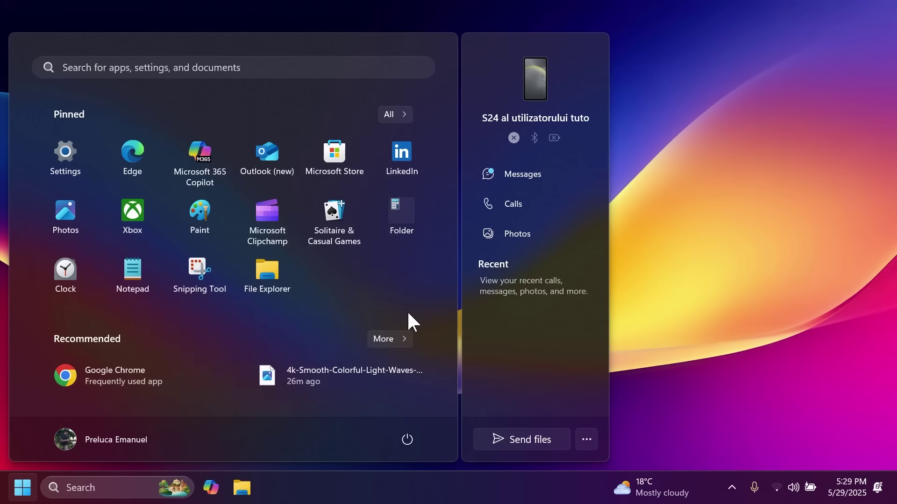
Step: Open the Calculator folder's name editing, cancel it, and close the Start menu
click(398, 219)
click(235, 163)
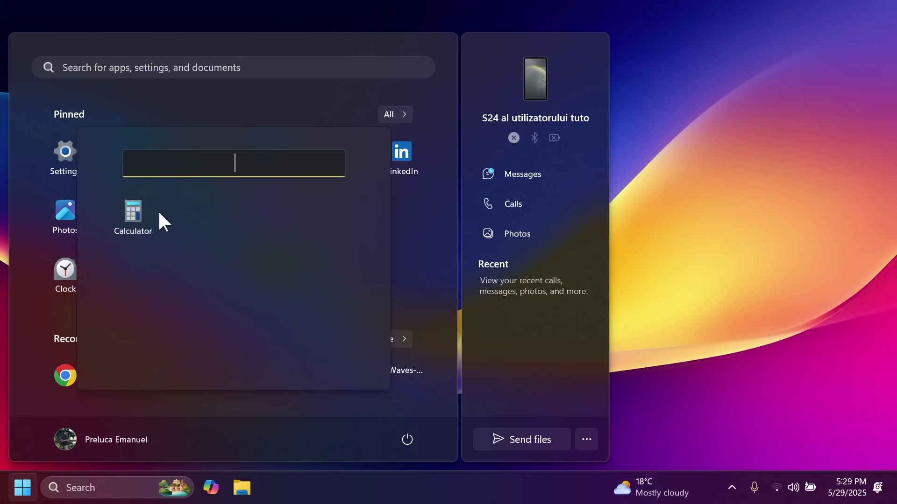
key(Escape)
click(417, 287)
key(Escape)
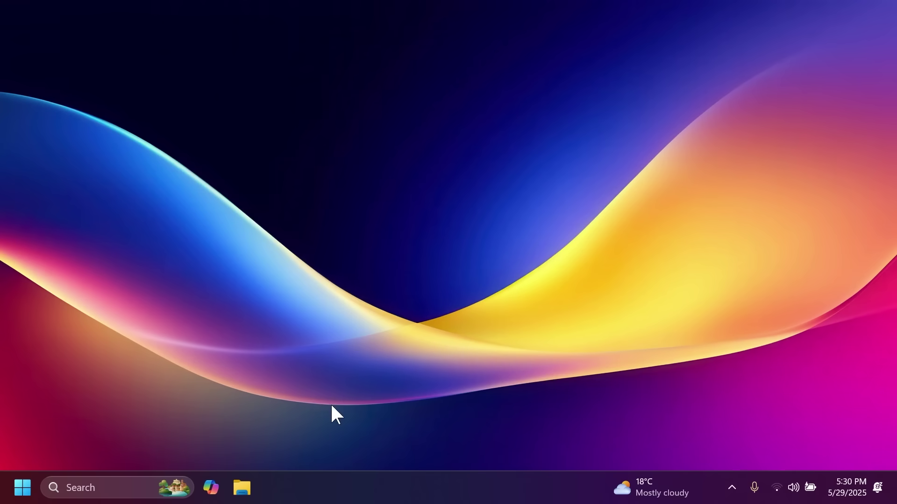
click(242, 488)
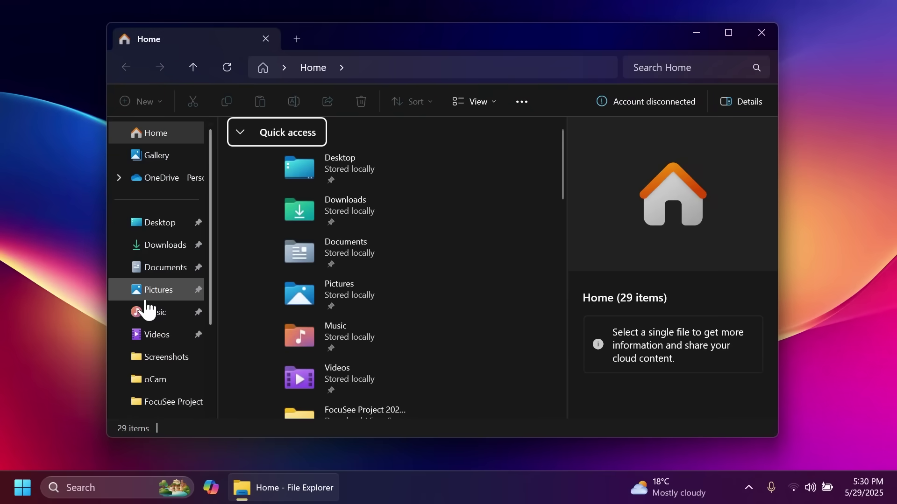
click(146, 299)
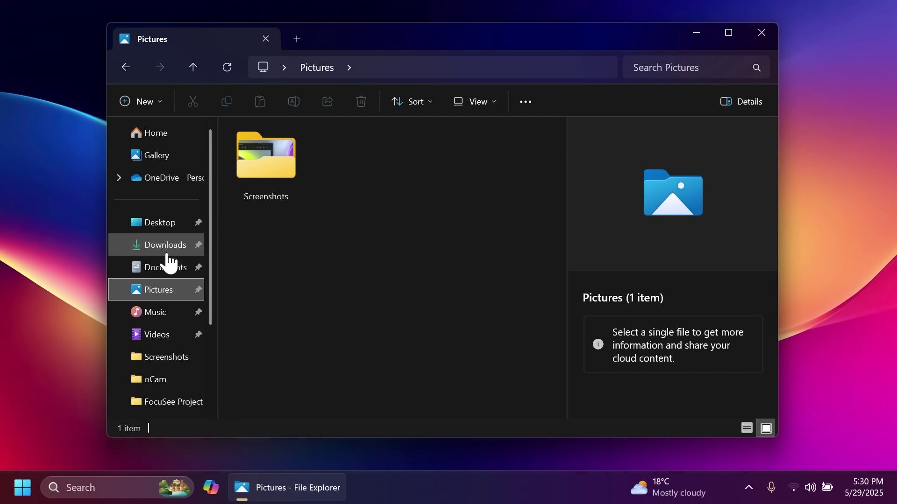
double_click(273, 169)
right_click(439, 153)
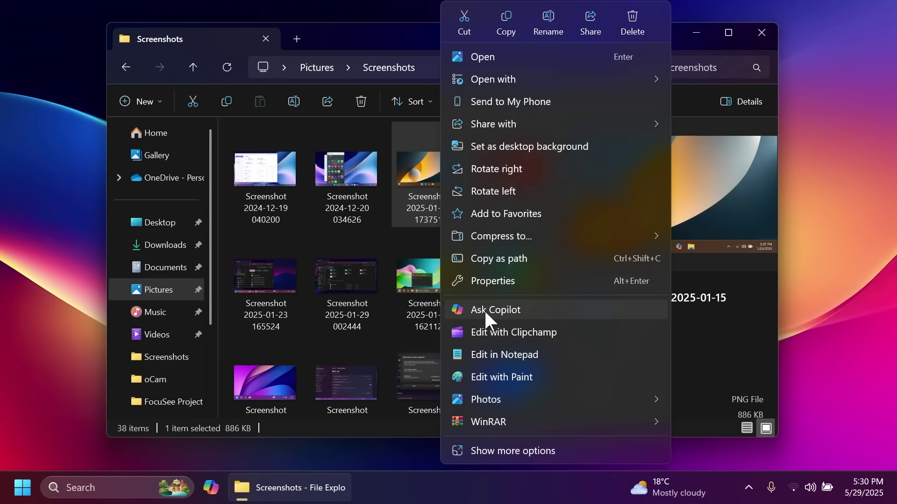
click(527, 310)
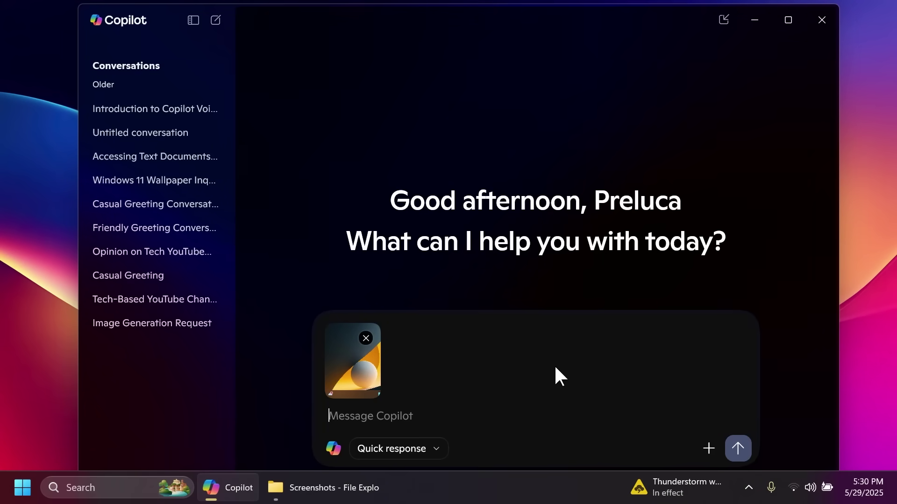
Step: Ask Copilot 'what can you see in this image?' about the attached screenshot
text(what can you)
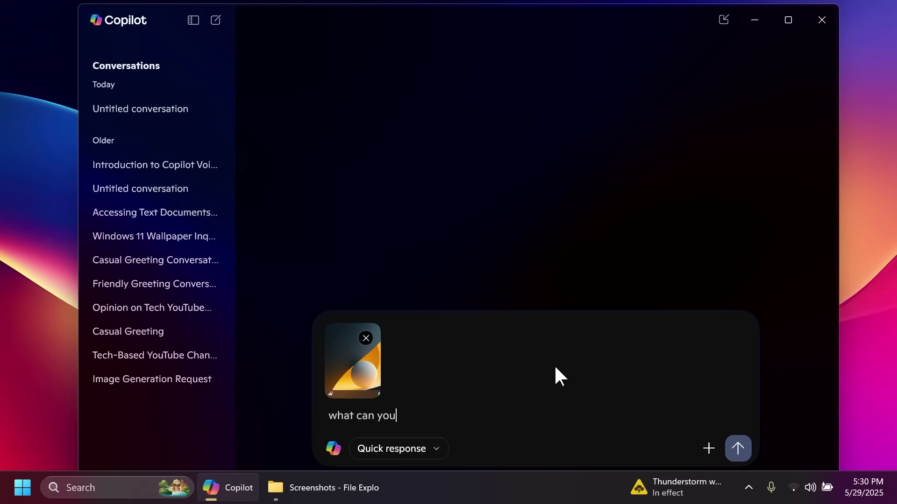
text( see in this image?)
key(Return)
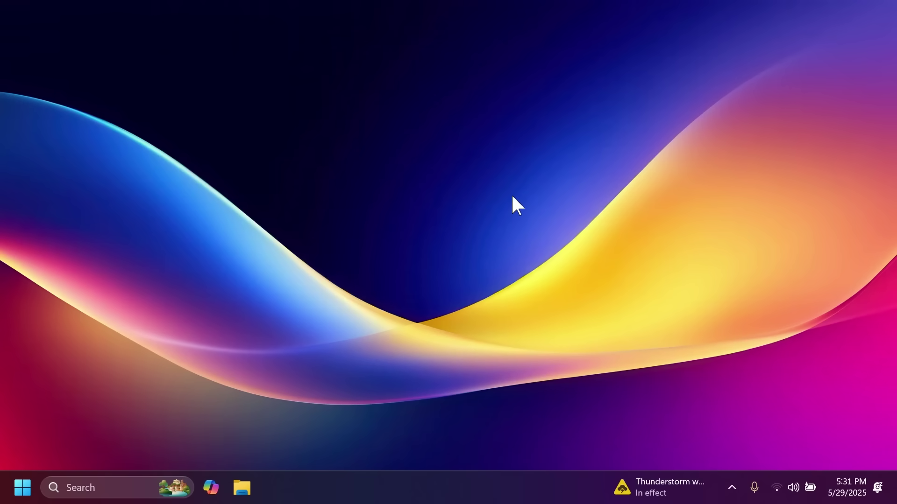
Step: Search Settings for 'hdr' and look through the HDR display settings
key(super+i)
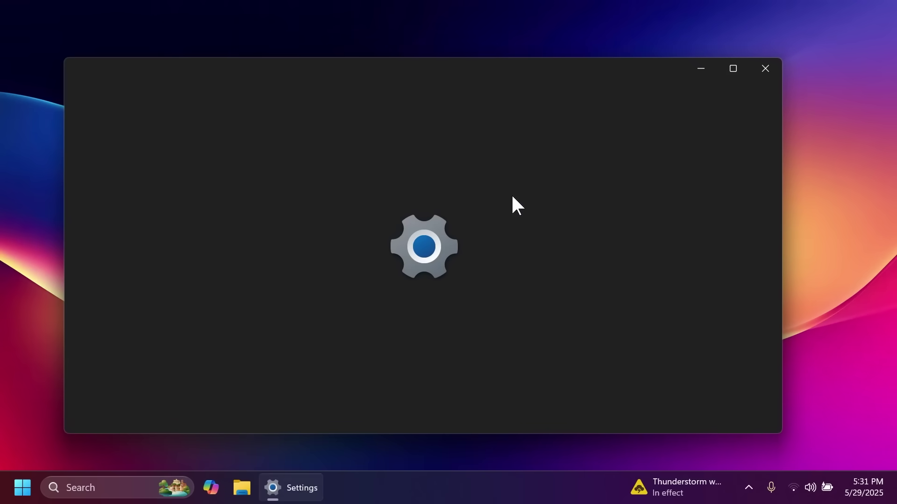
text(hdr)
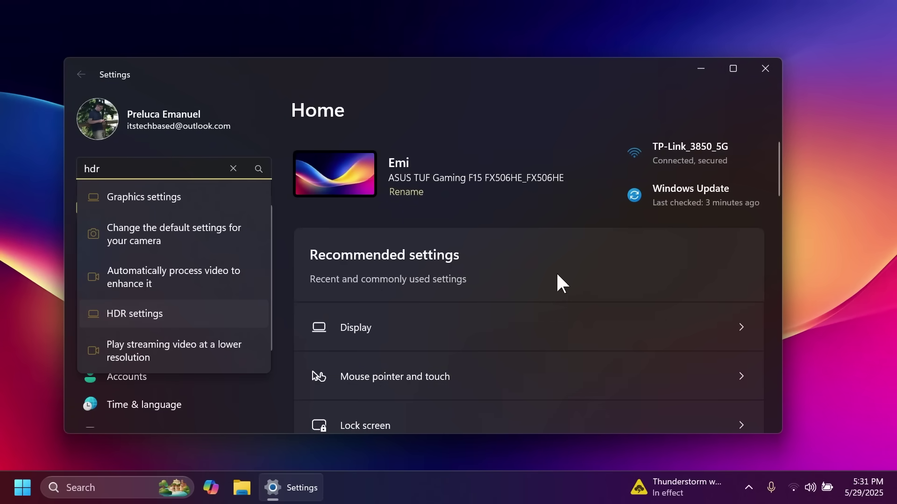
key(Return)
scroll(557, 275, down, 5)
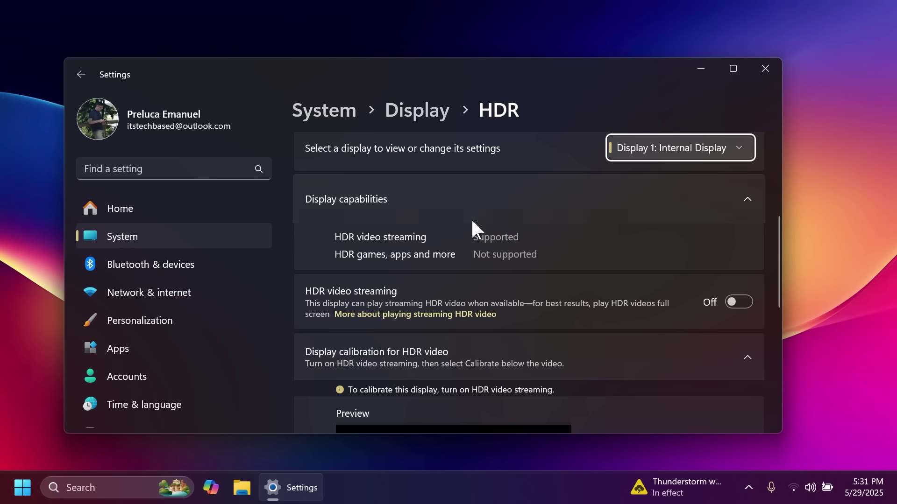
scroll(481, 256, down, 7)
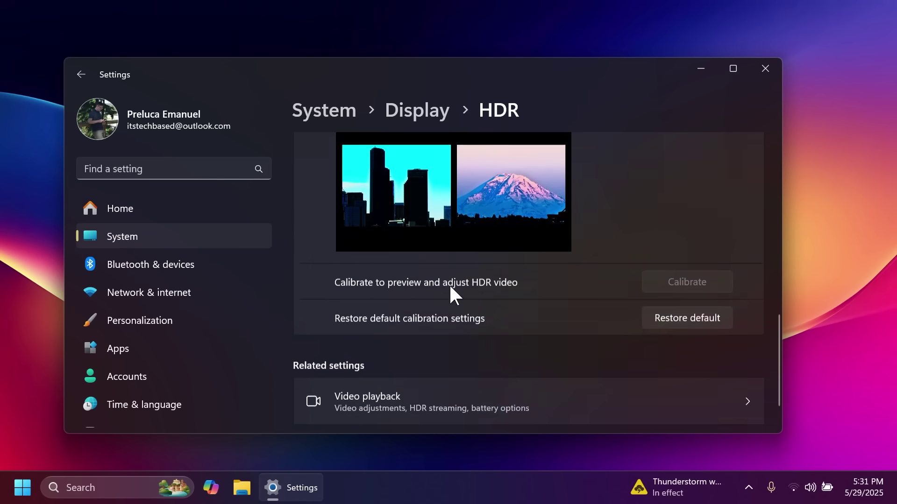
scroll(449, 284, up, 6)
scroll(541, 280, down, 6)
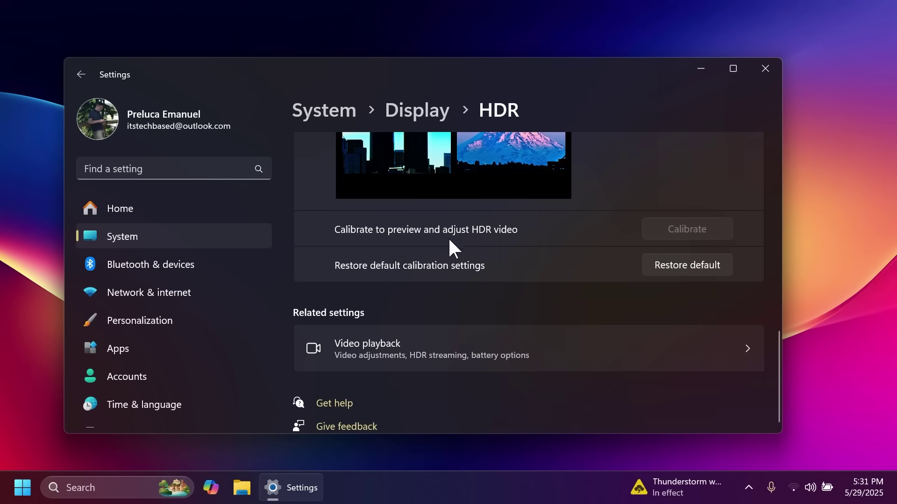
Step: Open System > About and scroll to its Frequently Asked Questions
click(152, 236)
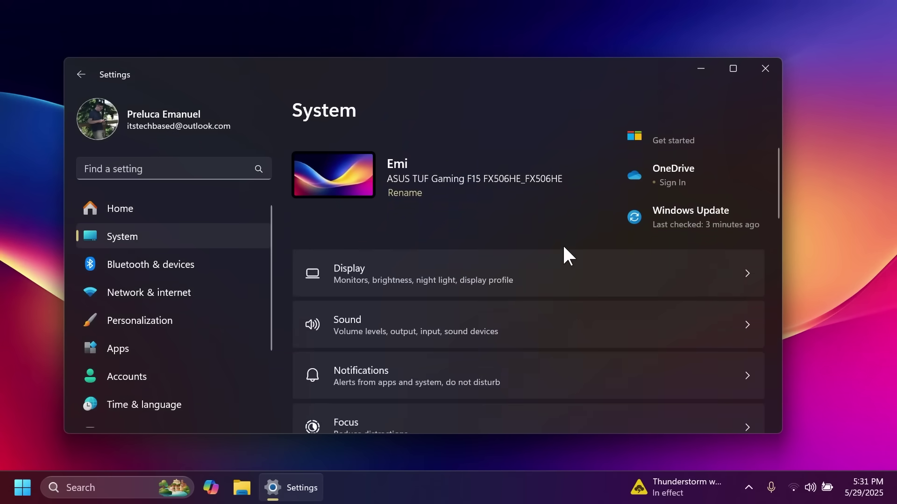
scroll(563, 252, down, 15)
click(445, 379)
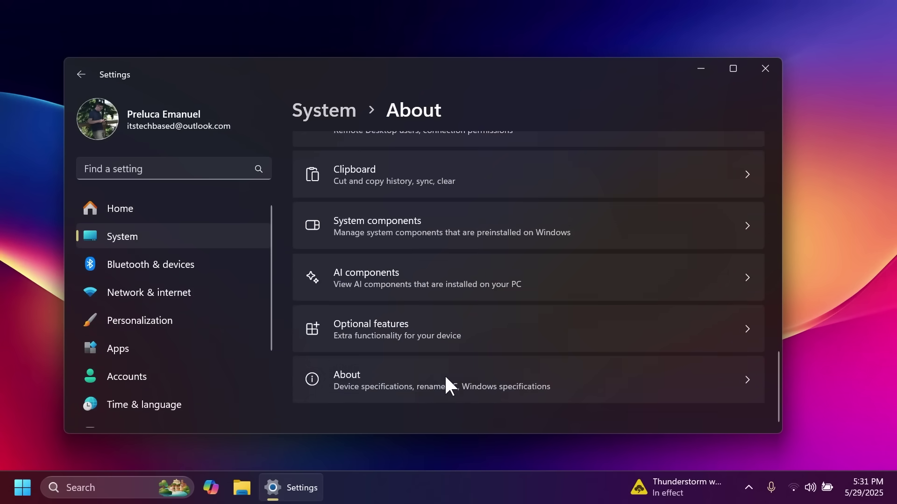
scroll(506, 286, down, 10)
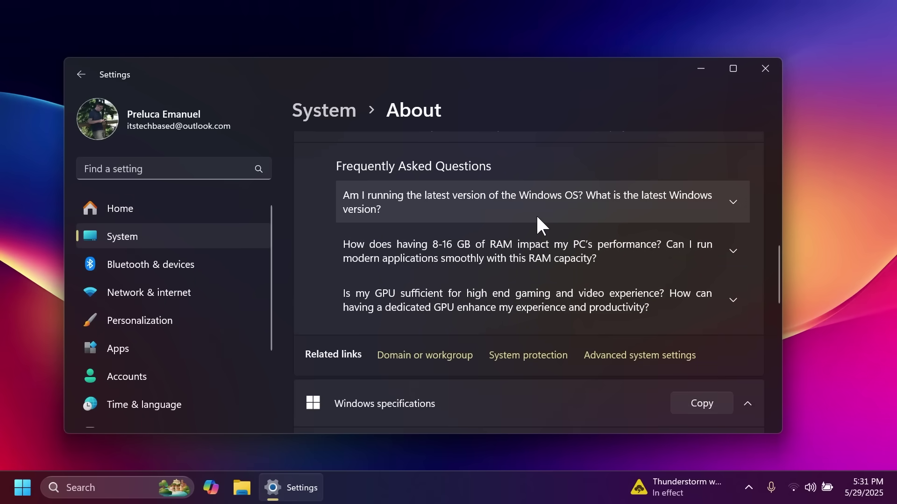
Step: Search 'printer', open Microsoft Print to PDF's additional settings, and cancel the Rename prompt
click(161, 167)
text(printer)
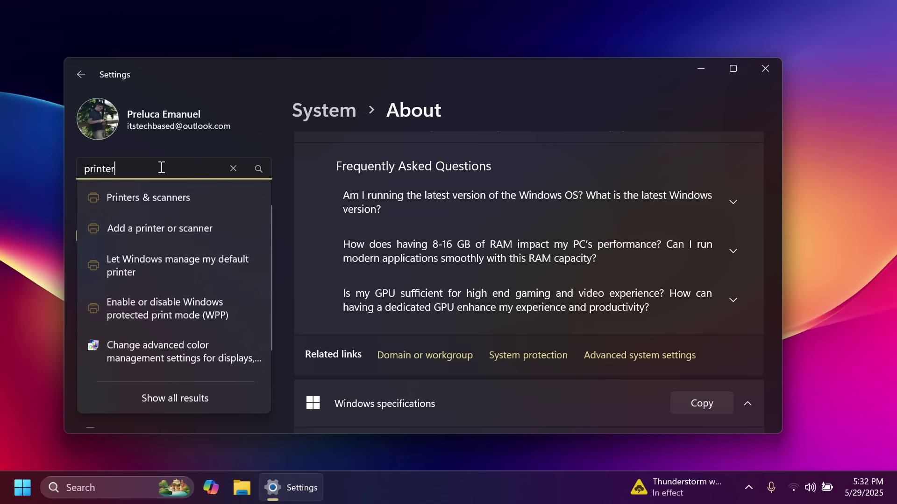
click(190, 228)
click(514, 210)
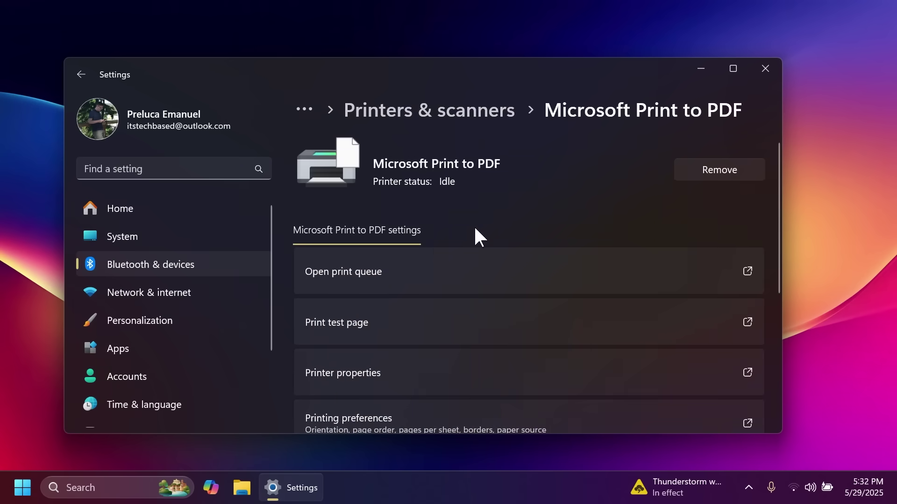
scroll(458, 232, down, 2)
click(385, 395)
scroll(486, 283, down, 3)
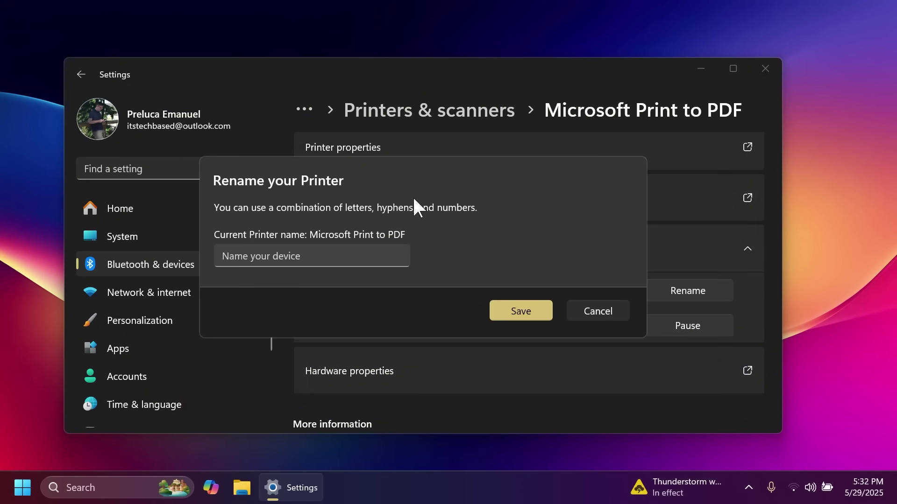
click(598, 311)
Step: Search Settings for 'mouse' and open the Mouse settings page
click(185, 163)
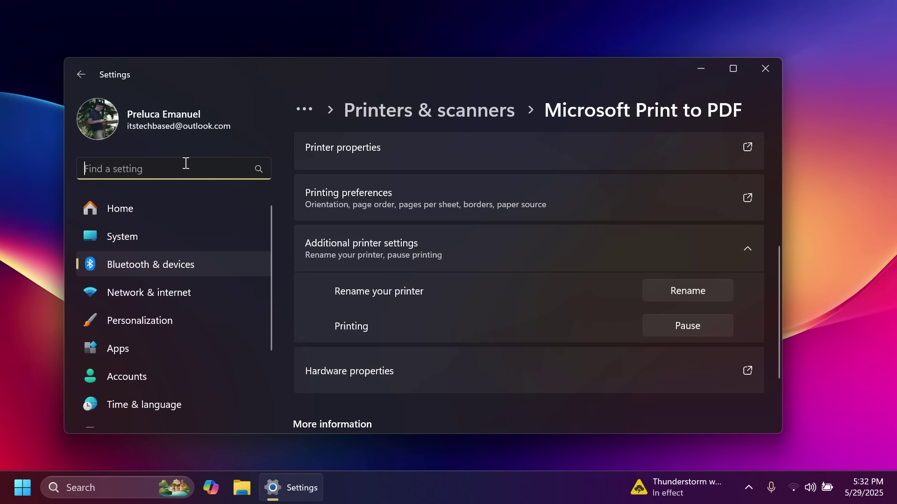
text(mouse)
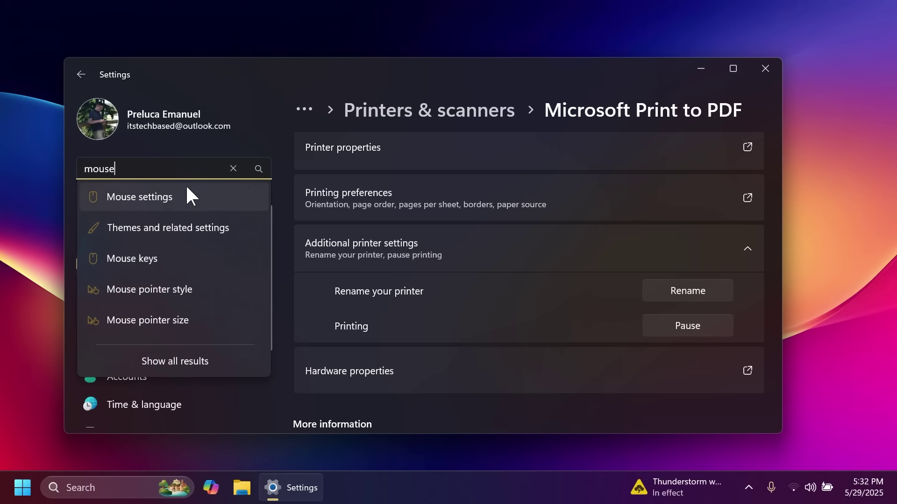
click(187, 194)
scroll(526, 240, down, 4)
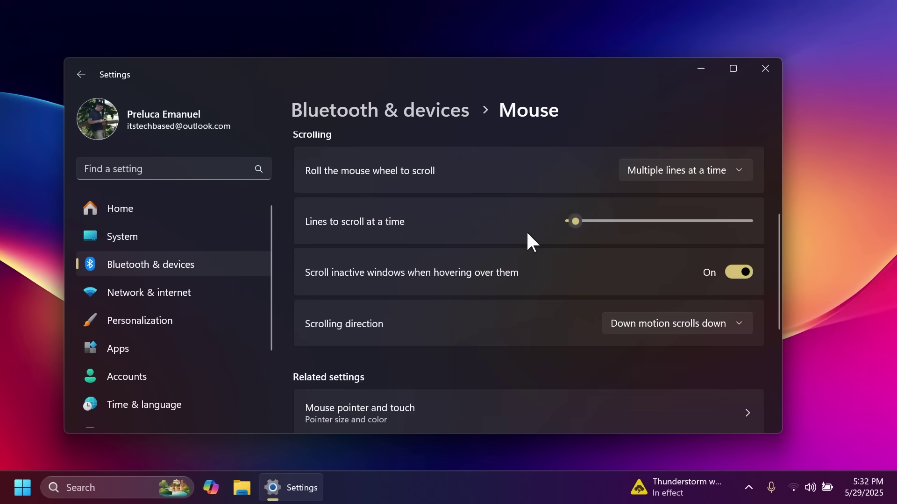
scroll(526, 240, up, 4)
scroll(526, 238, down, 10)
Step: Open Mouse pointer and touch and browse the Customize pointer image options
click(403, 176)
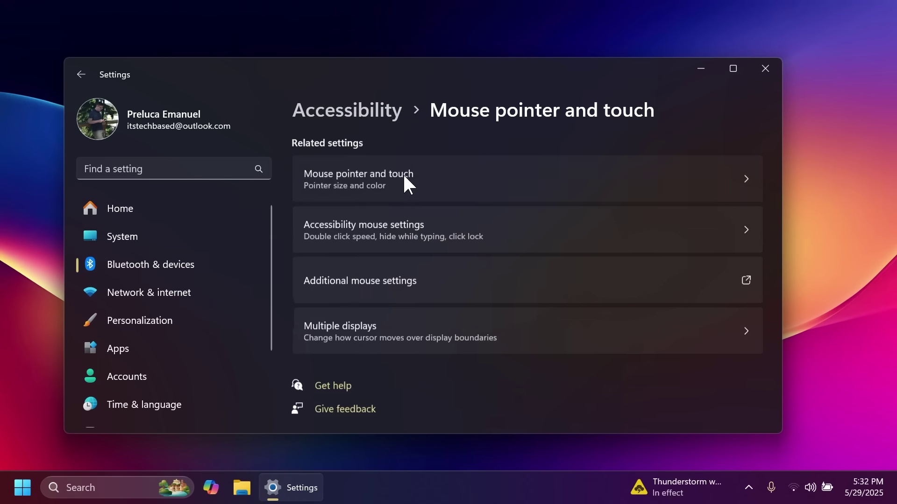
scroll(448, 210, down, 5)
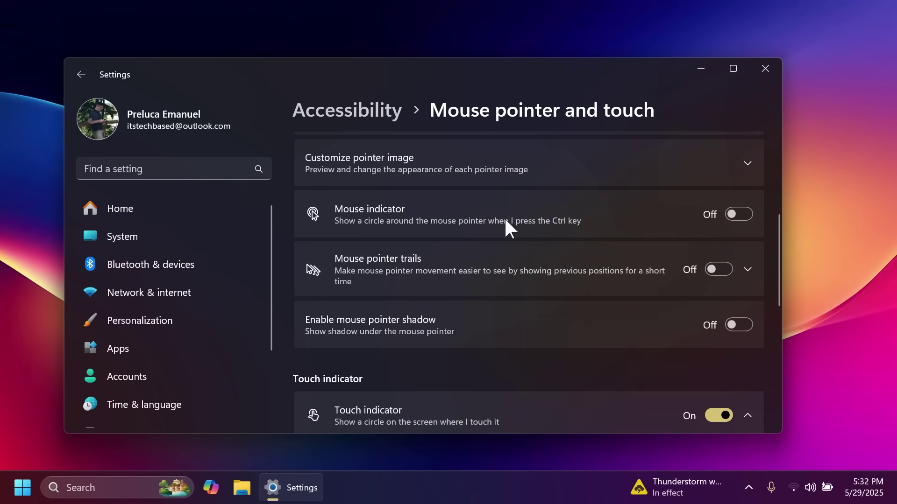
click(387, 165)
scroll(451, 174, down, 5)
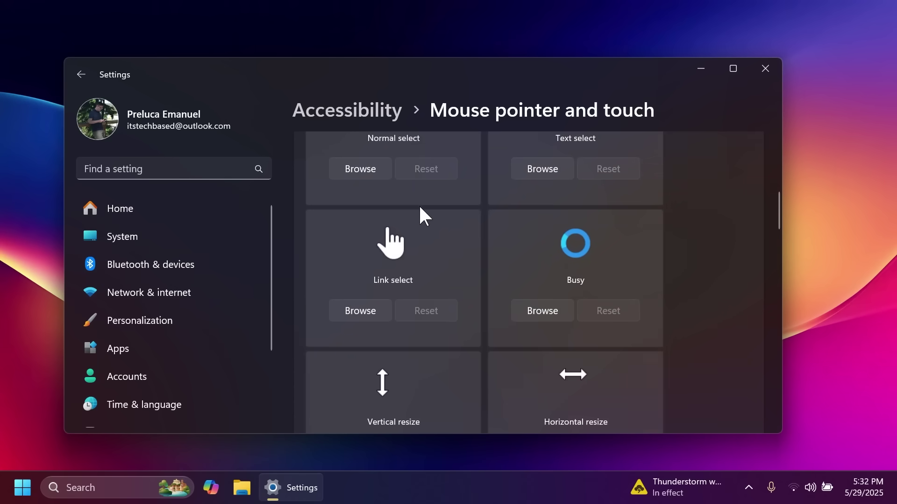
scroll(545, 204, down, 12)
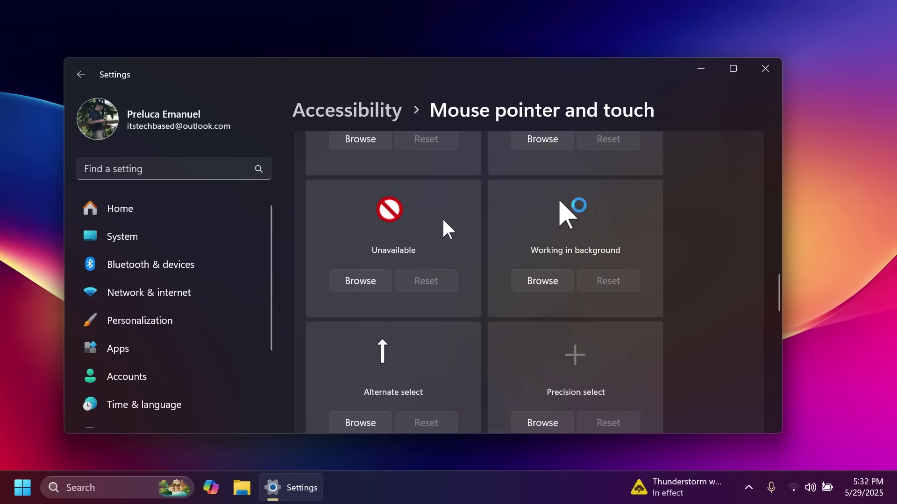
scroll(444, 229, down, 5)
scroll(413, 248, down, 2)
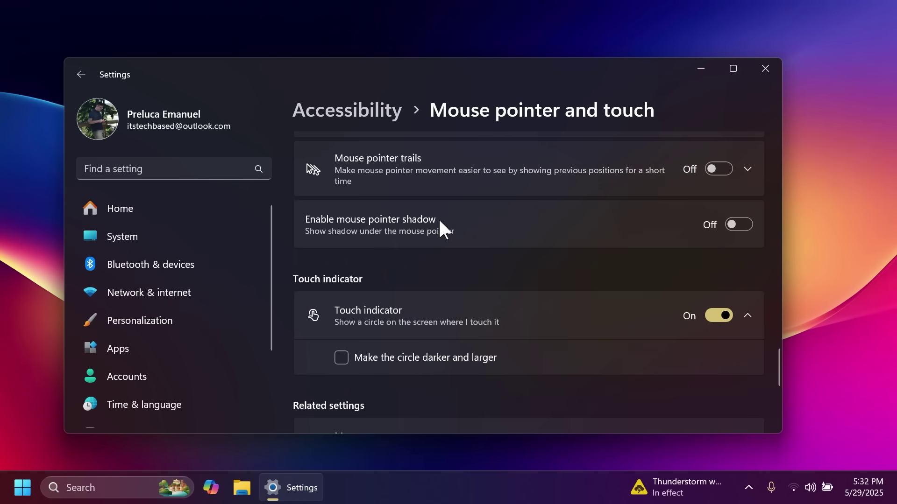
Step: Close Settings and browse the Accessibility toggles in Quick Settings
key(alt+F4)
click(789, 488)
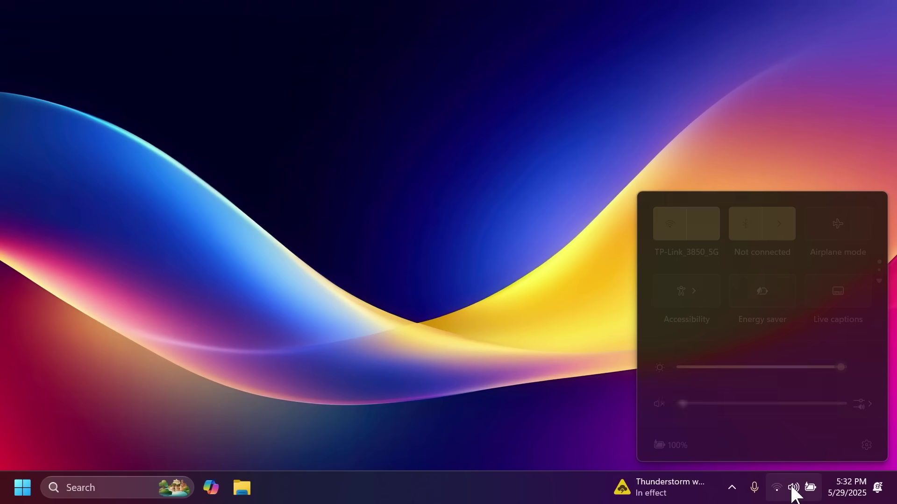
click(697, 292)
scroll(700, 283, down, 3)
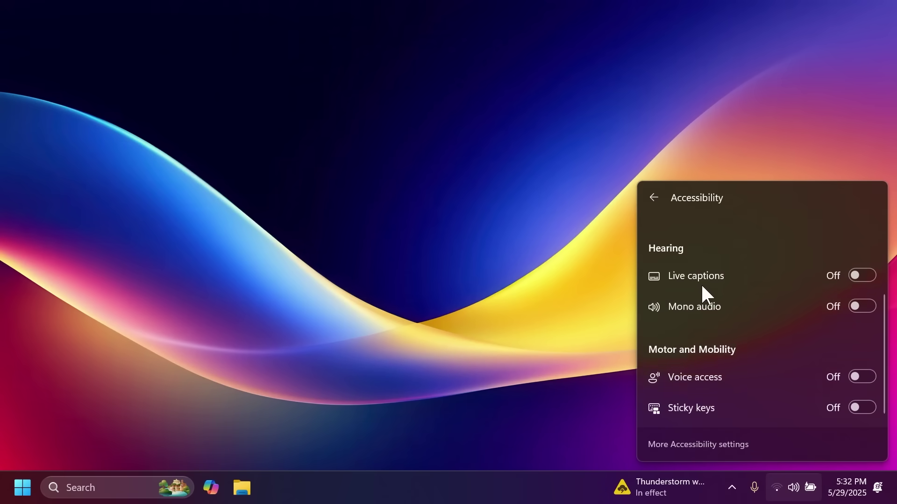
scroll(700, 283, up, 3)
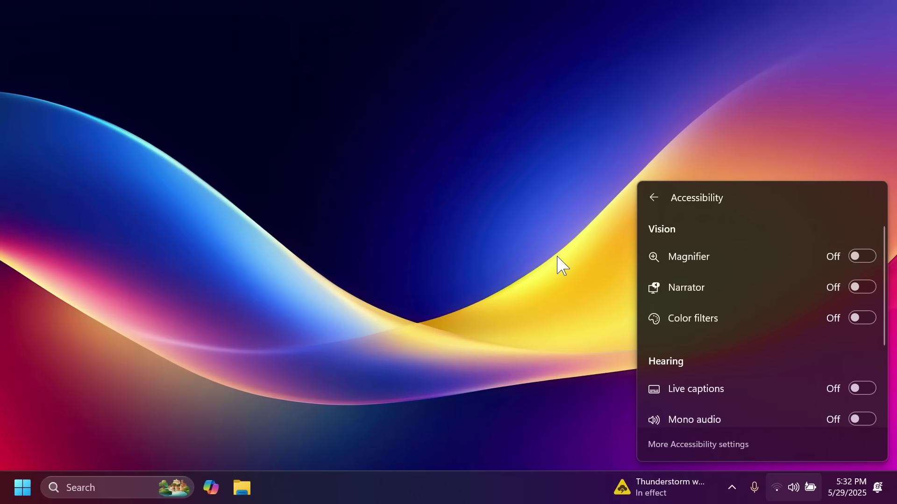
scroll(694, 261, down, 3)
scroll(660, 300, up, 3)
Step: Open File Explorer, minimize it, restore it from the taskbar, then close it
key(super+e)
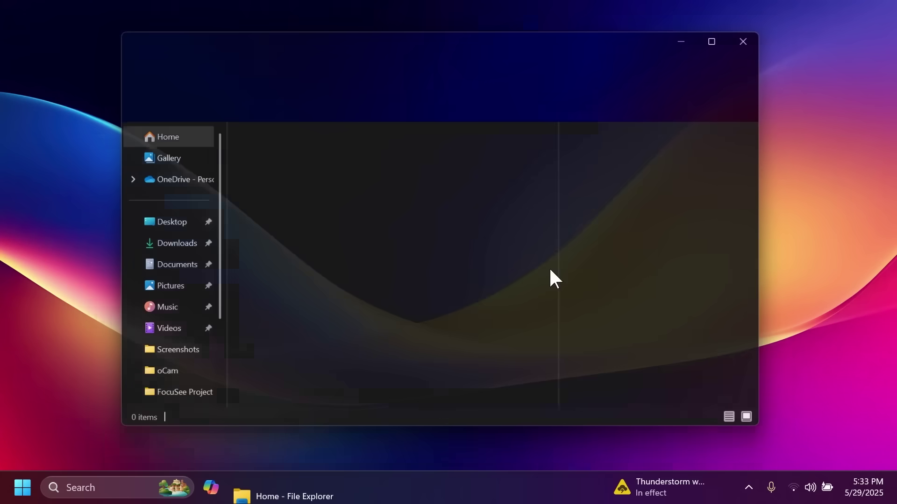
key(super+d)
mouse_move(278, 502)
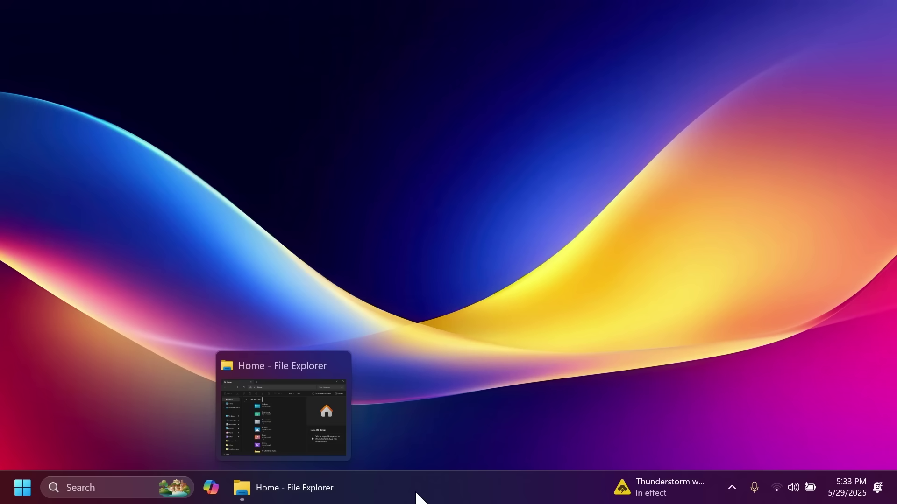
click(294, 498)
click(758, 34)
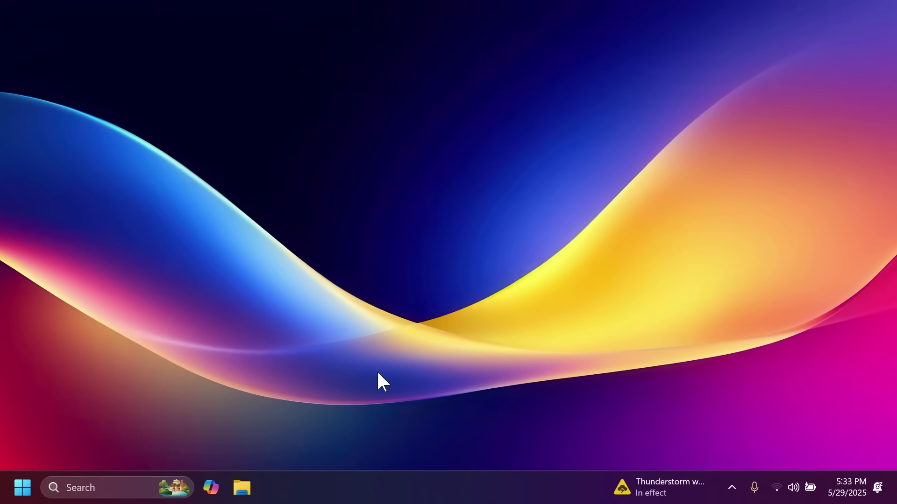
click(242, 488)
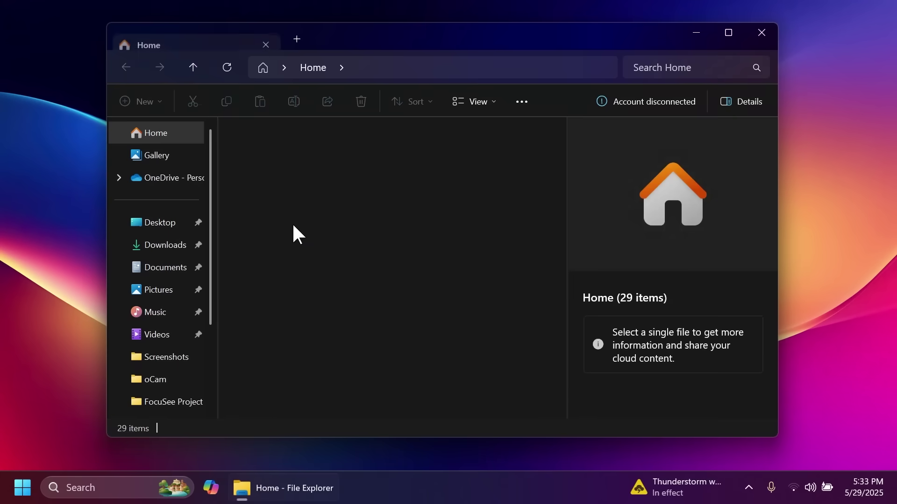
click(156, 290)
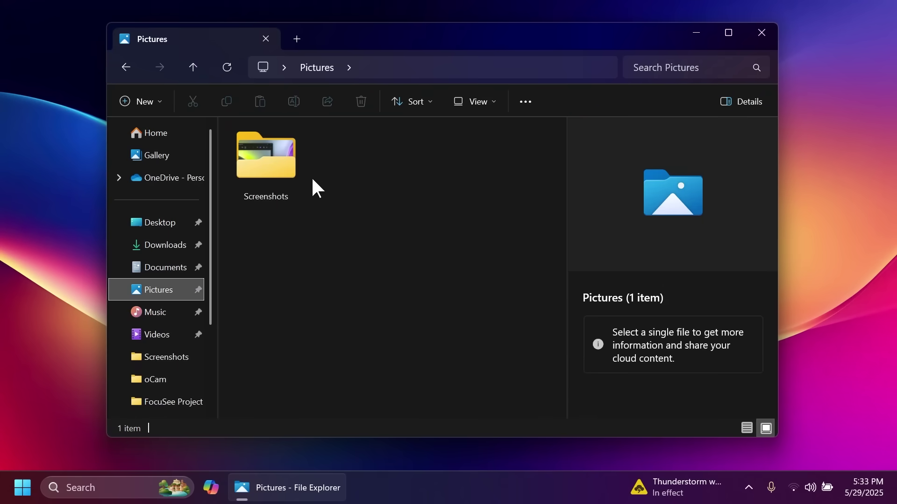
double_click(272, 181)
key(Right)
key(Right)
click(331, 103)
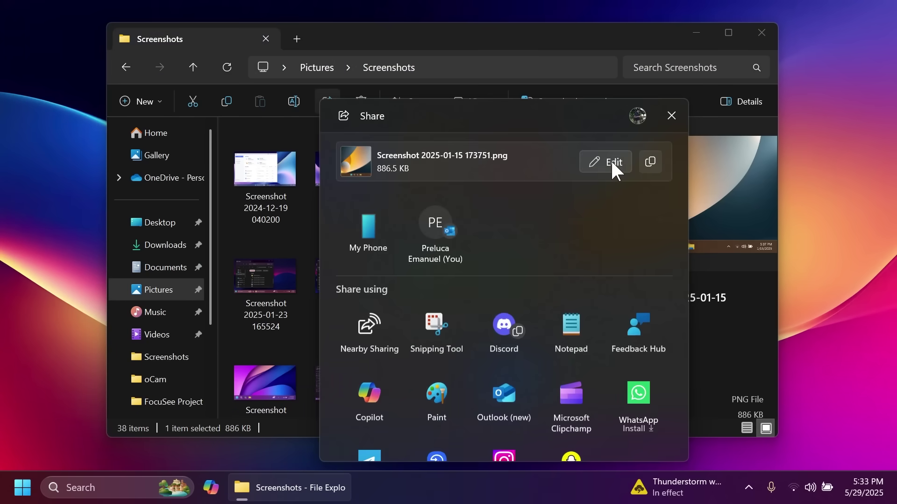
Step: Edit the shared screenshot, viewing the Adjustments, Filters and Markup tabs
click(608, 163)
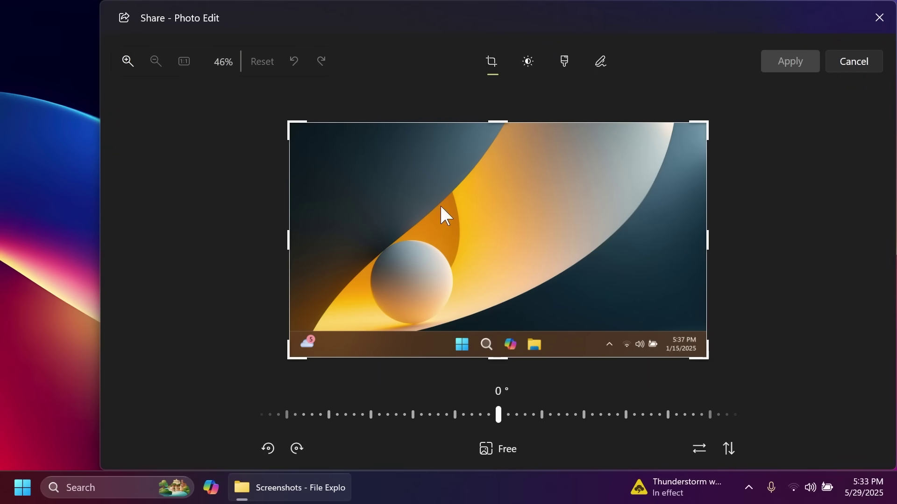
click(528, 62)
click(564, 61)
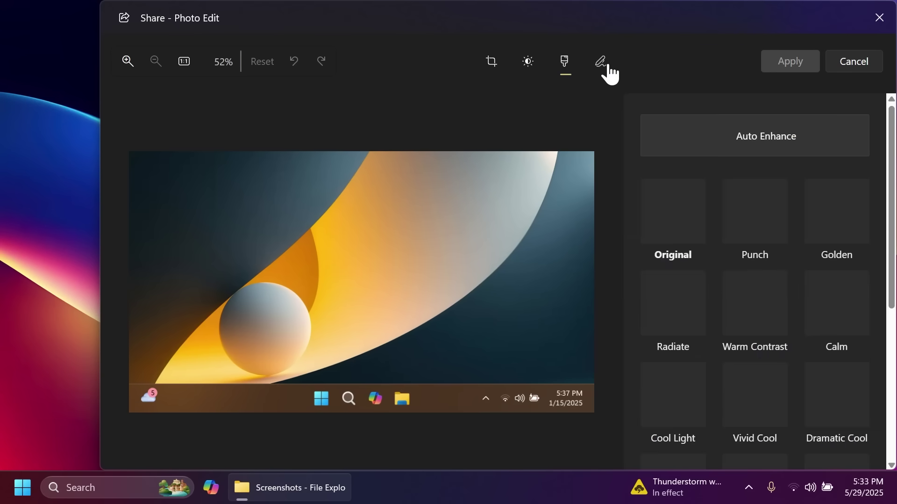
click(600, 61)
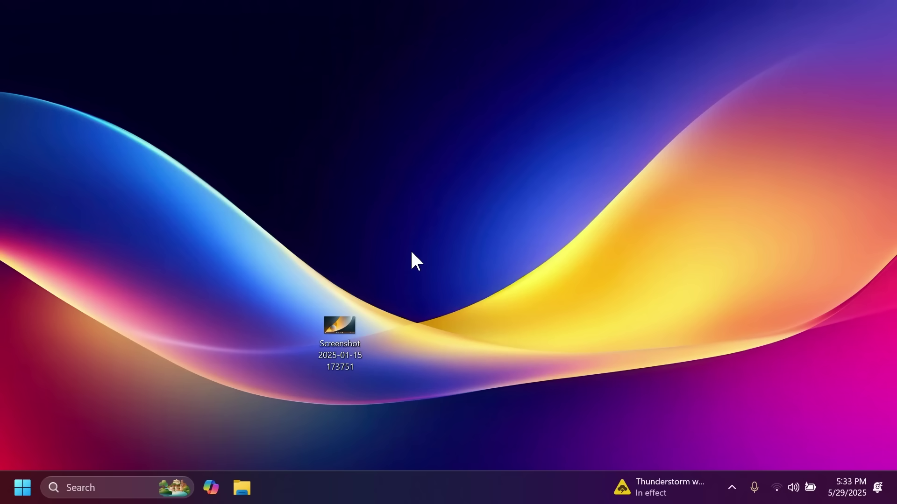
Step: Drop the desktop screenshot on the top share bar, review the Share dialog's apps, then dismiss it
drag(341, 324, 456, 11)
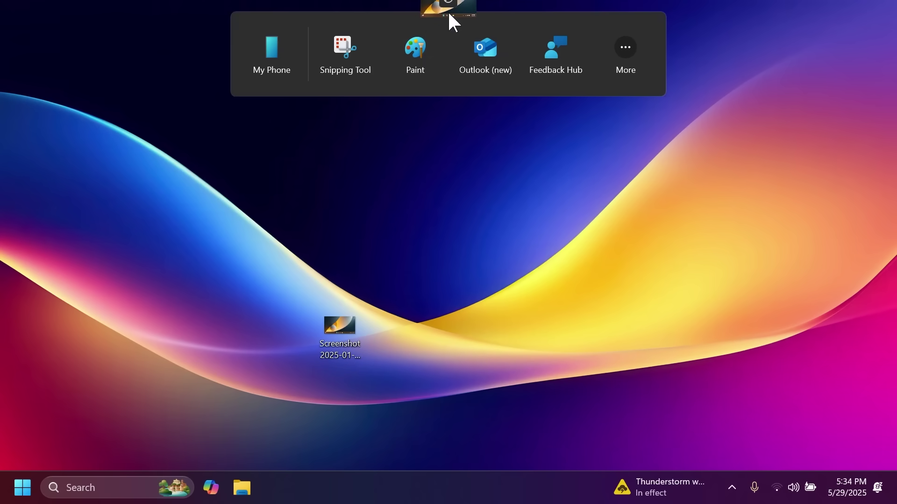
mouse_move(270, 14)
mouse_down()
mouse_move(260, 56)
mouse_move(451, 40)
mouse_move(625, 42)
mouse_up()
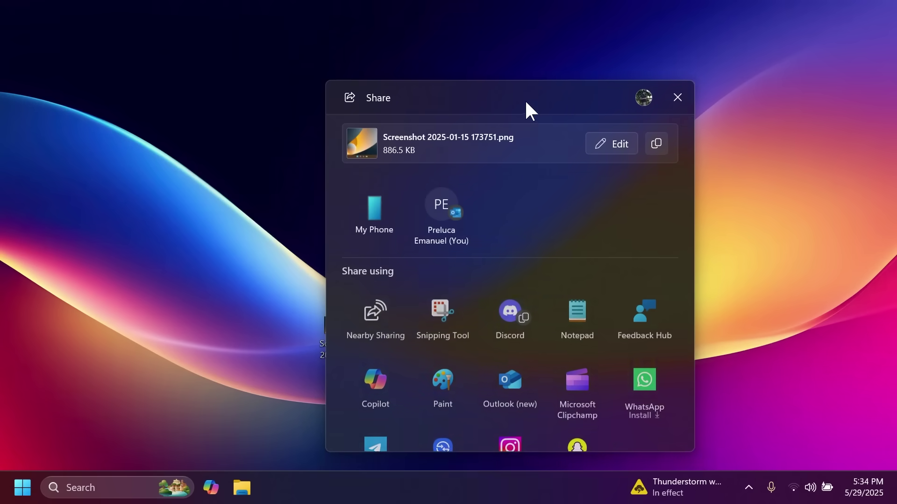
scroll(519, 159, down, 1)
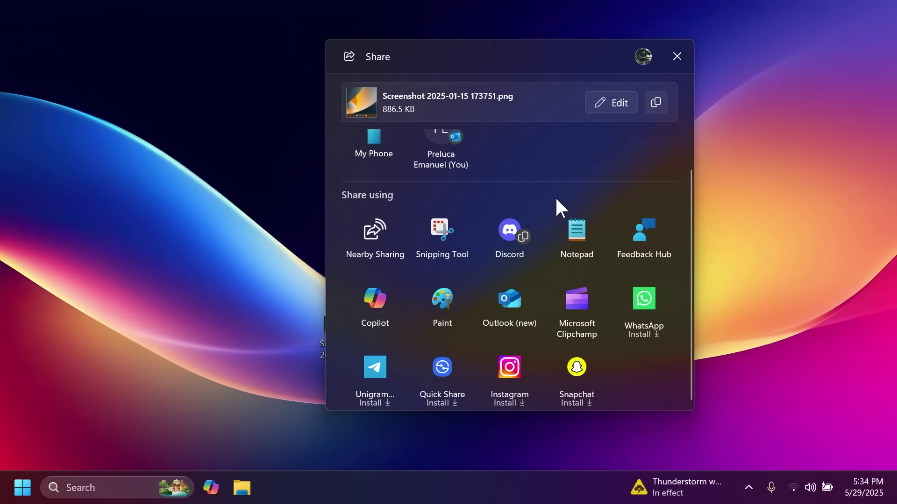
key(Escape)
Step: Launch the Copilot app from a Start search for 'copilo'
key(super)
text(cop)
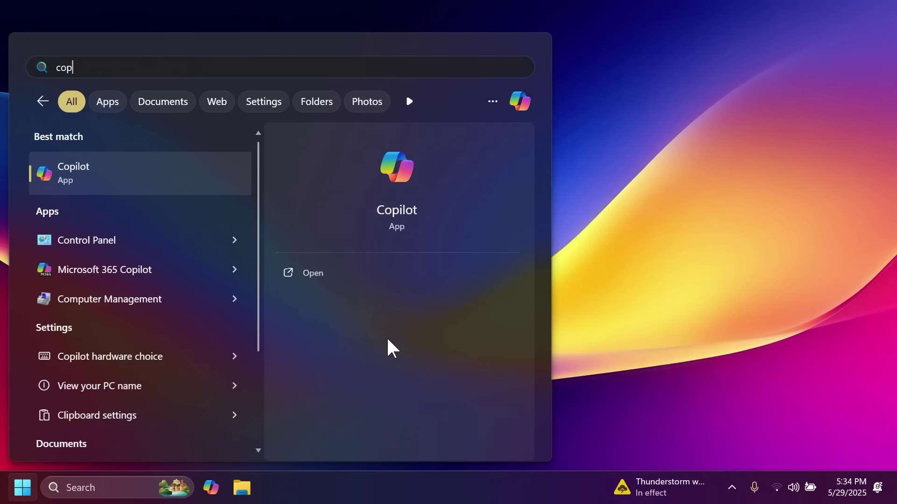
text(ilo)
key(Return)
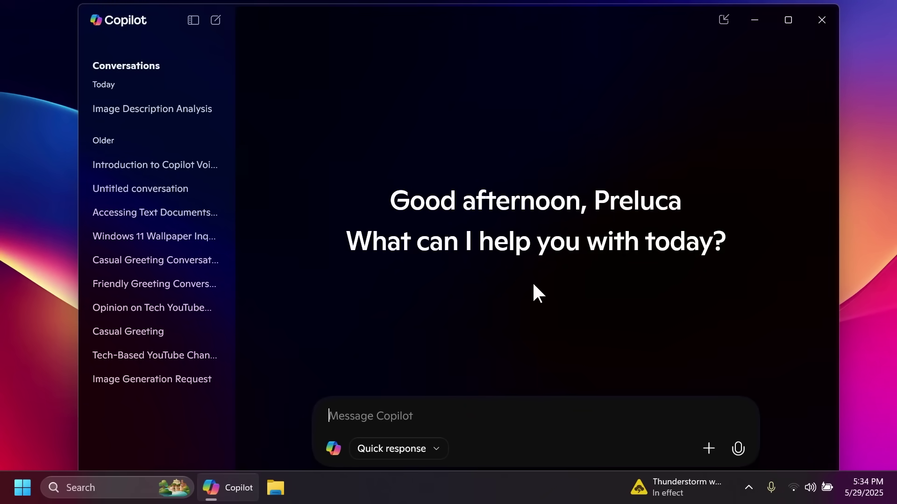
Step: In Settings' Copilot hardware choice, confirm the Copilot key stays mapped to Copilot
key(super+i)
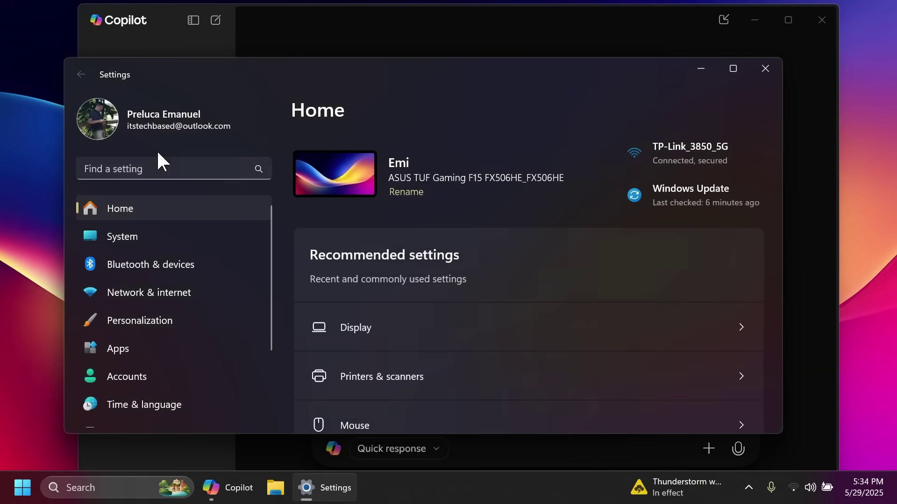
text(copi)
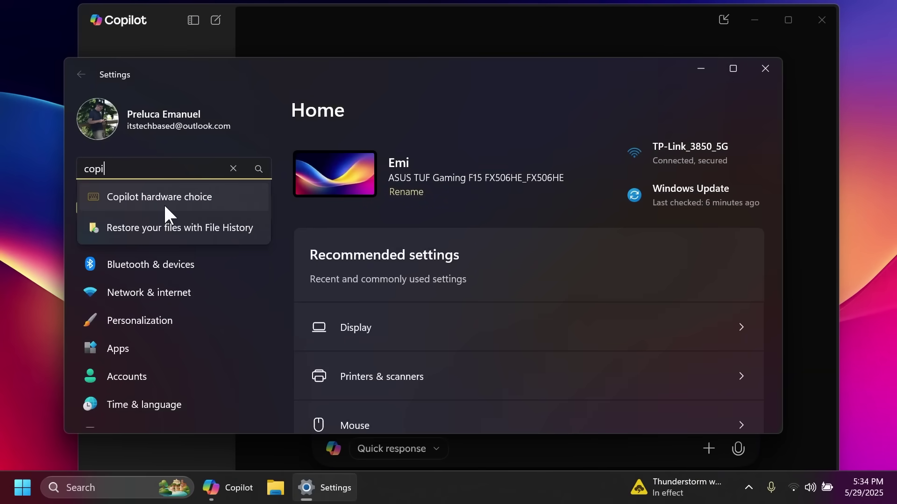
click(163, 201)
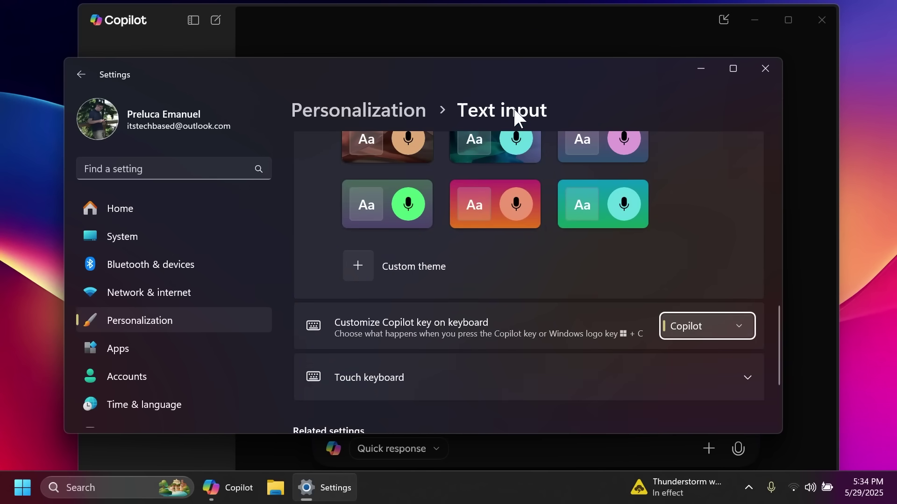
scroll(338, 289, down, 1)
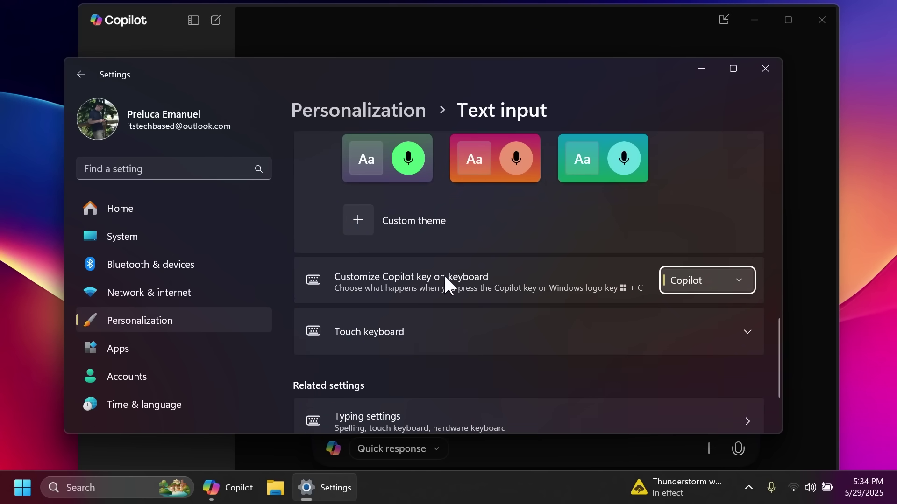
click(710, 286)
click(509, 320)
click(705, 280)
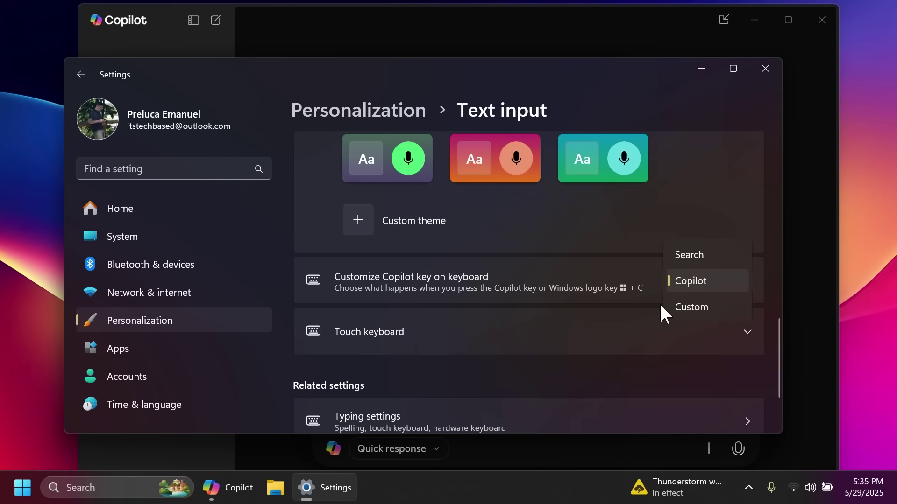
click(574, 299)
Step: Close Settings, then start a Copilot voice session and dismiss it
click(765, 71)
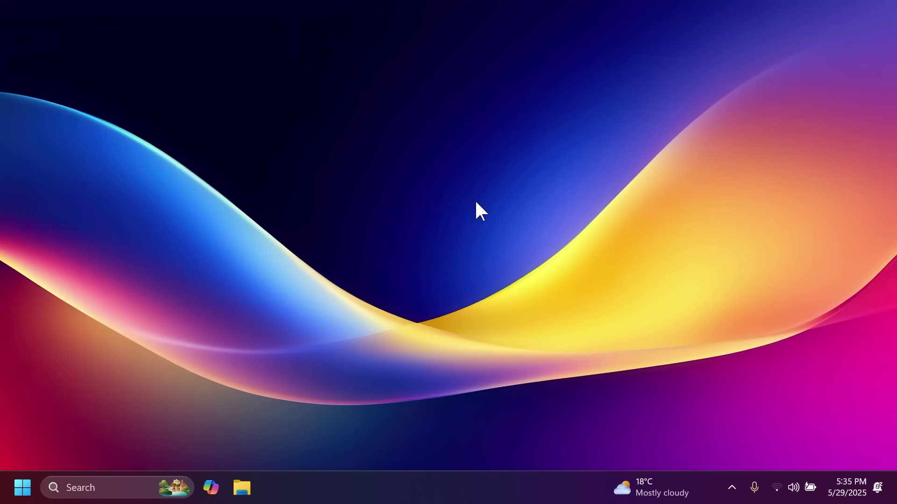
key(super+shift+F23)
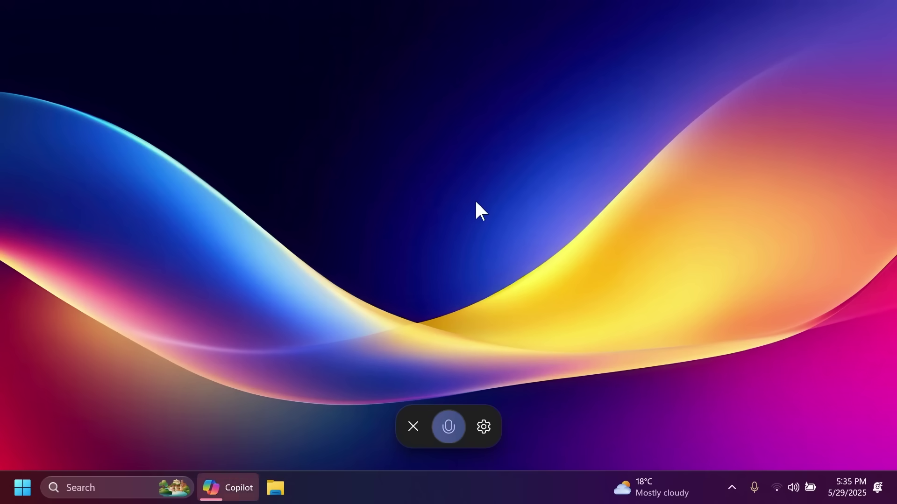
click(413, 426)
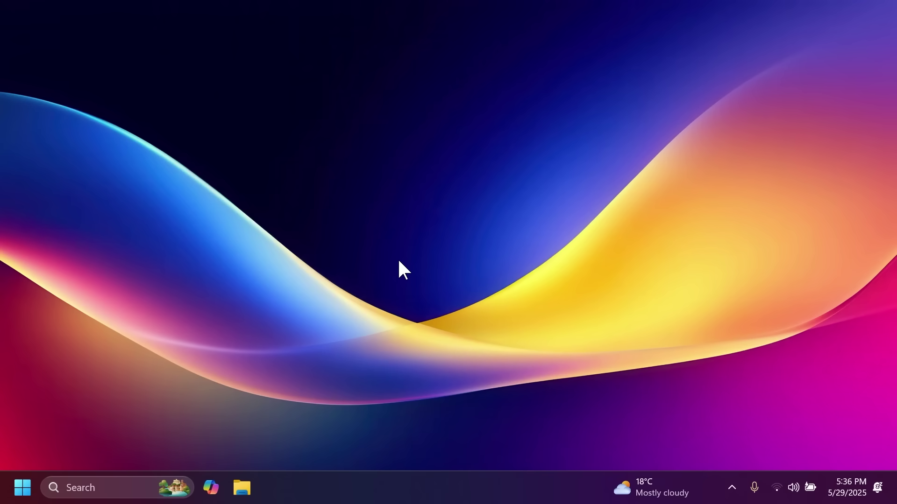
Step: Search the Start menu for 'voice ty' to find voice typing, then close the search
key(super)
text(voice access)
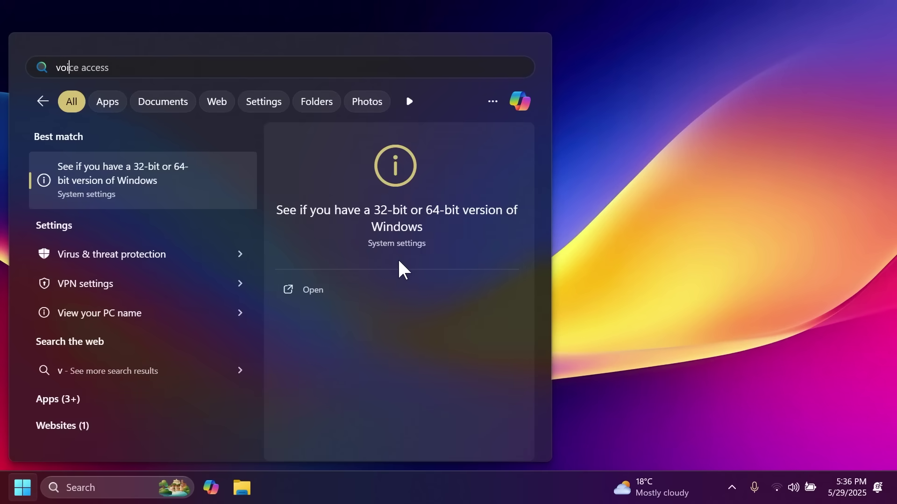
key(BackSpace)
key(BackSpace)
key(BackSpace)
key(BackSpace)
key(BackSpace)
text(voice ty)
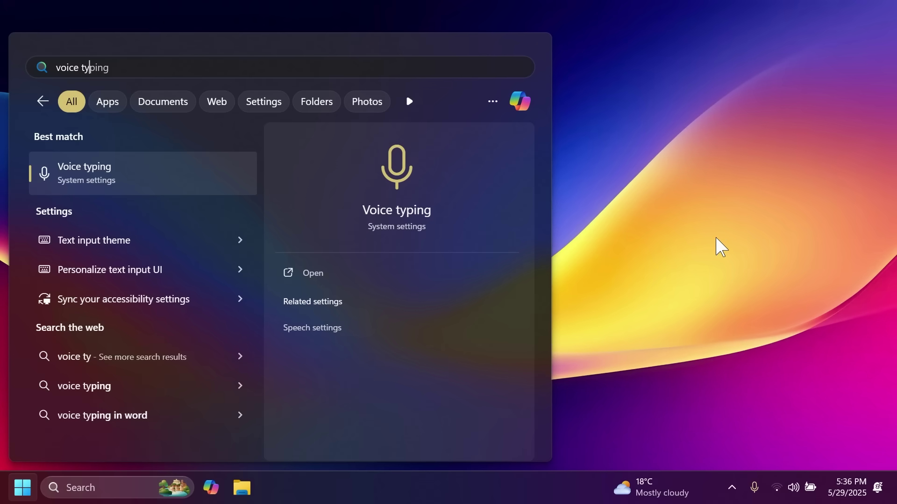
key(Escape)
Step: Search Start for 'notepad' and then 'paint', then clear it for a new search
key(super)
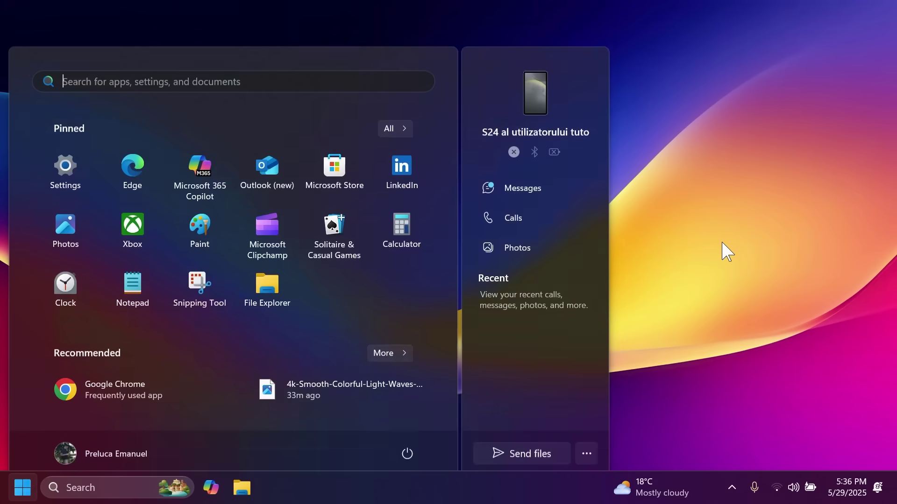
text(notepad)
text(paint)
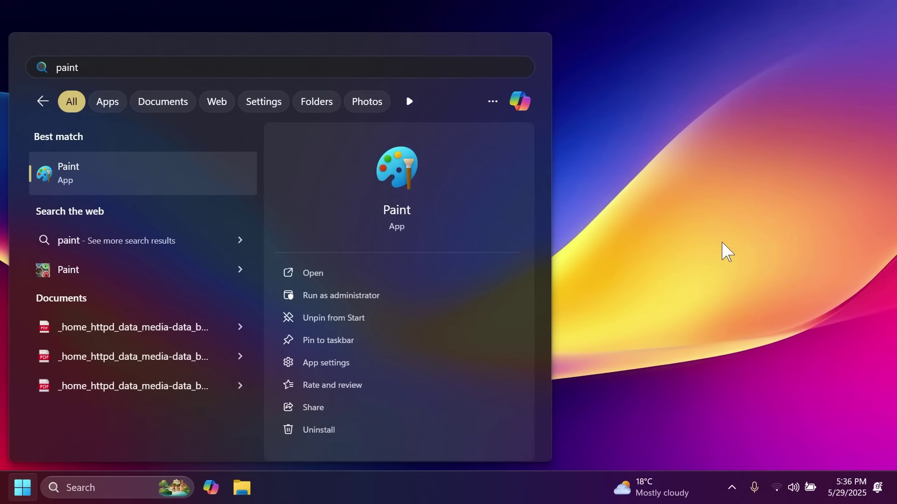
key(Escape)
key(super)
Step: Use Snipping Tool's Text extractor on the screen's bottom-right corner and copy all text
text(sni)
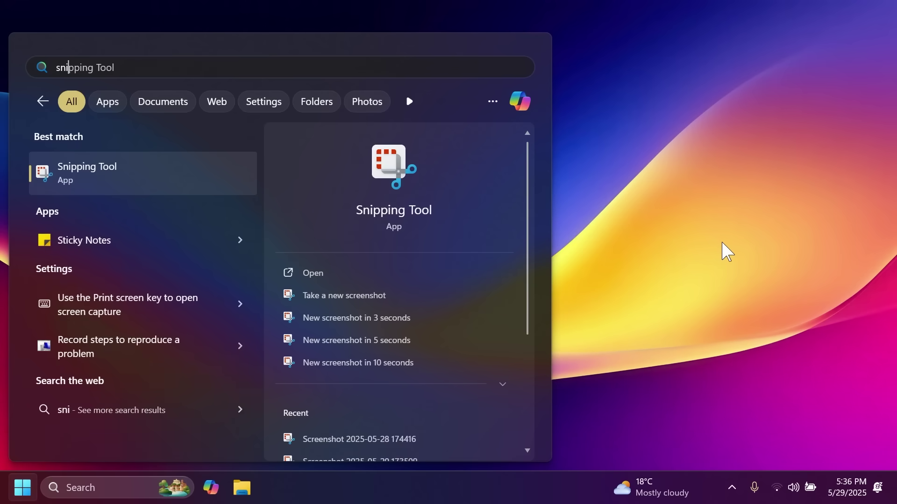
key(Return)
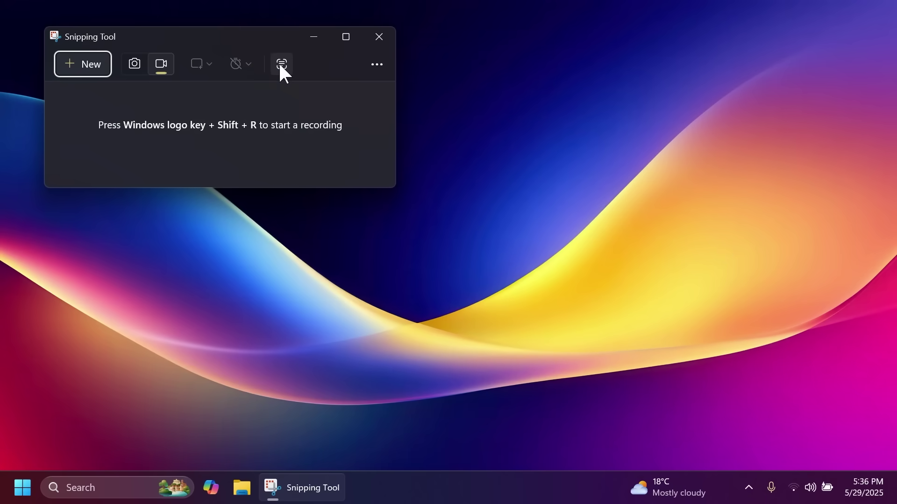
click(280, 66)
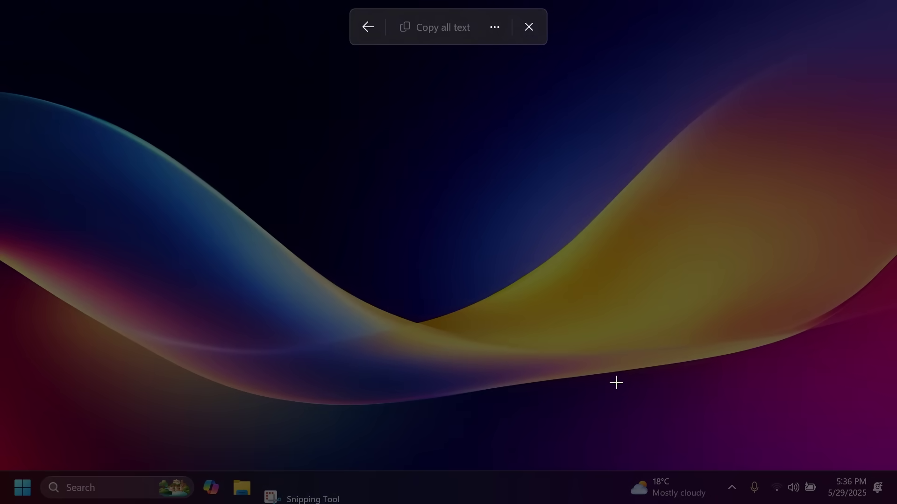
drag(574, 369, 896, 503)
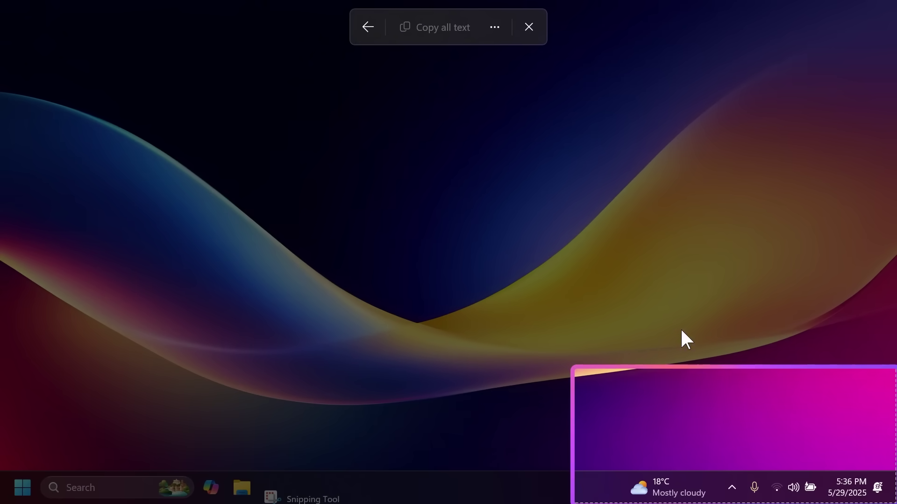
click(428, 26)
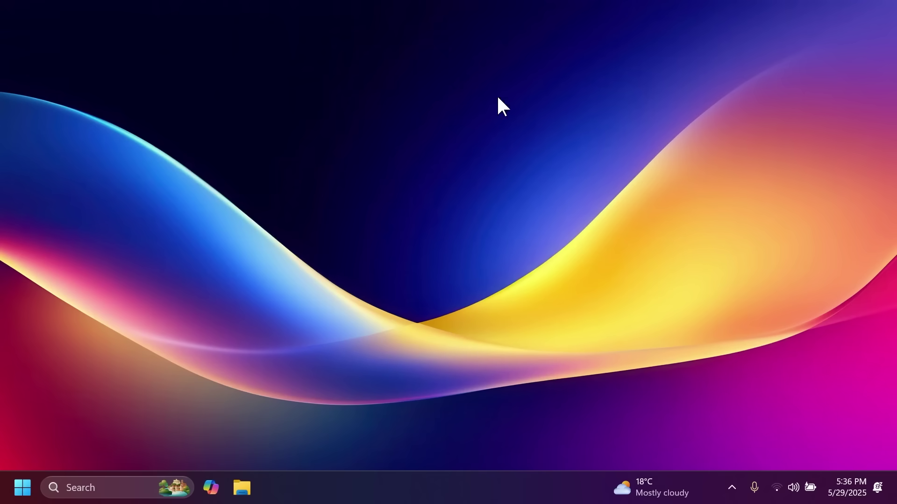
Step: Launch Microsoft Store from a Start search for 'store'
key(super)
text(store)
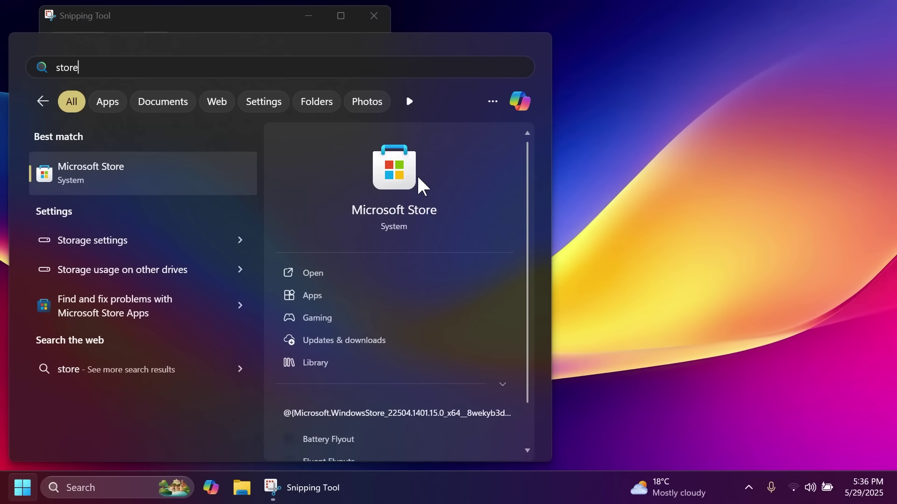
key(Return)
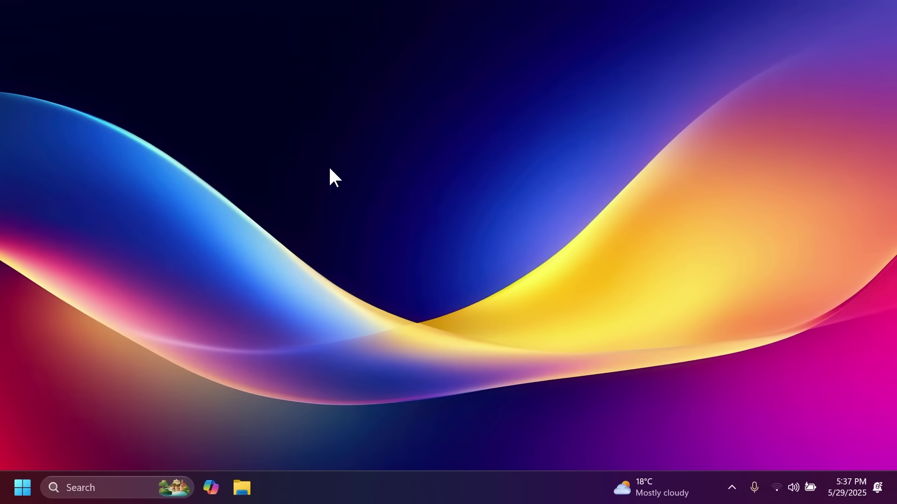
Step: Open and close the Start menu, then briefly open File Explorer
click(23, 488)
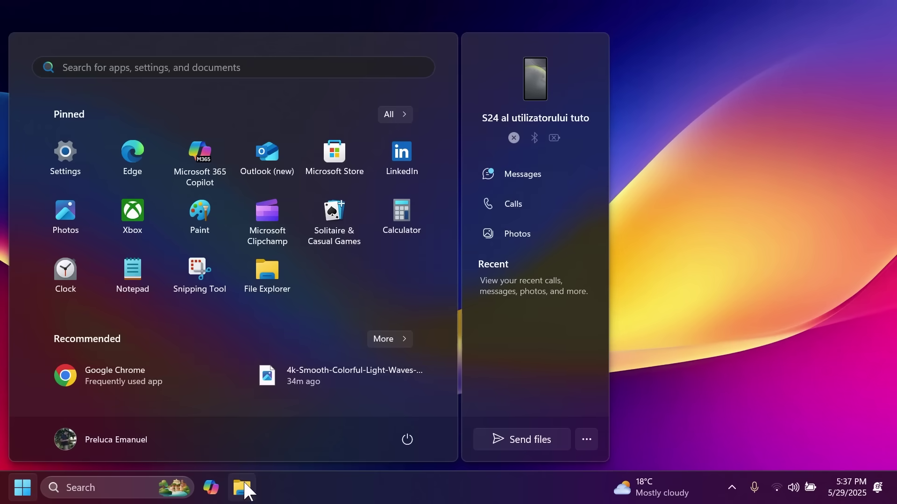
click(242, 488)
click(761, 32)
Step: Launch Task Manager from the taskbar, view its Processes list, and close it
right_click(515, 480)
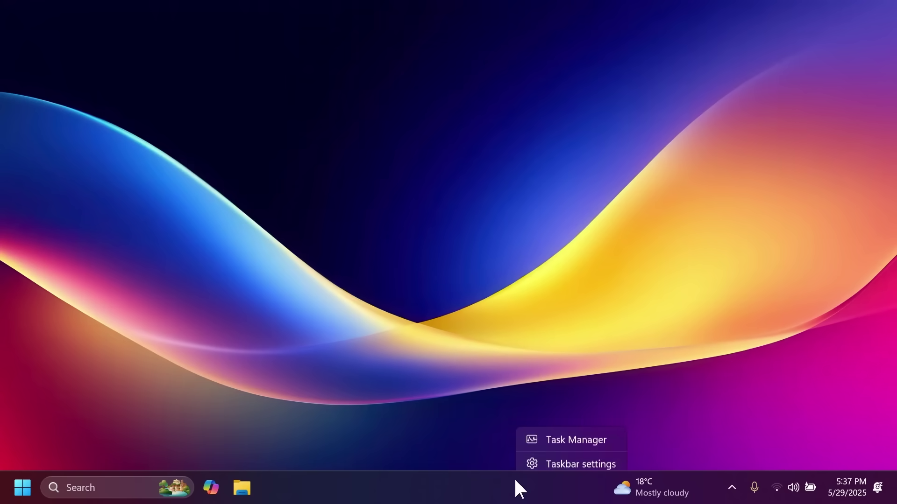
click(543, 441)
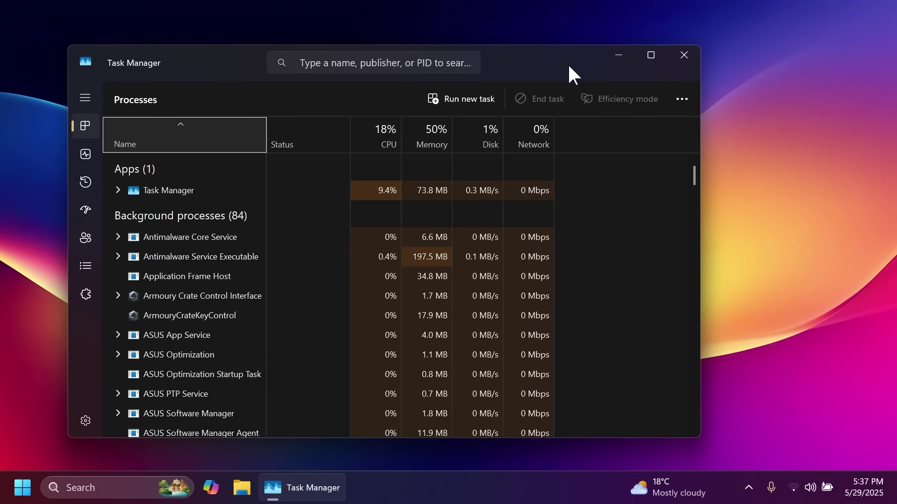
click(683, 55)
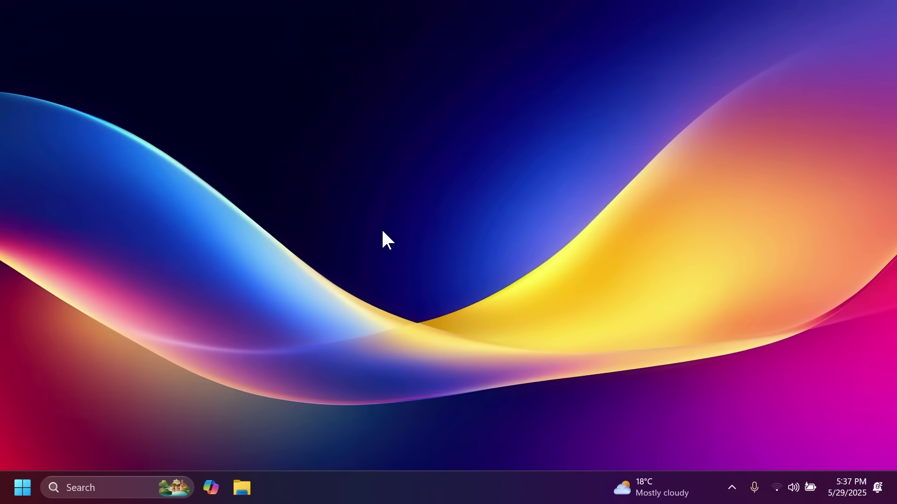